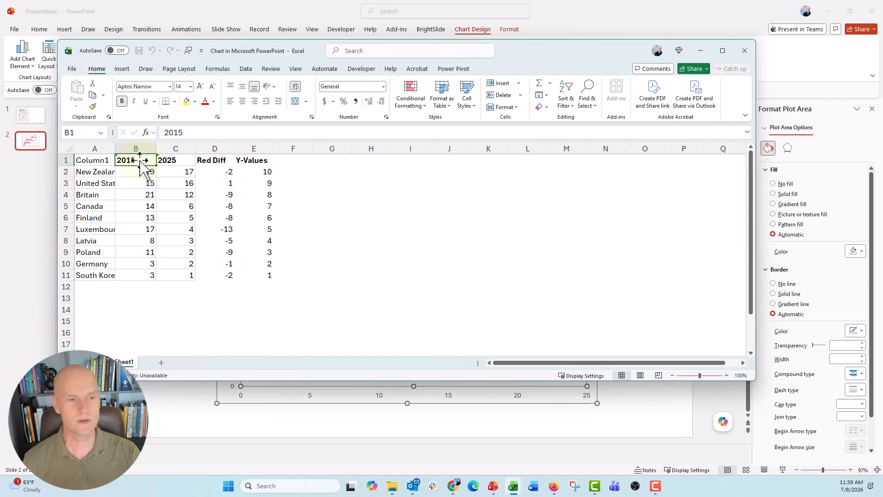
# Rename the column headers in B1 and C1 to Red2015 and Red2025
pyautogui.click(163, 133)
pyautogui.write('Red')
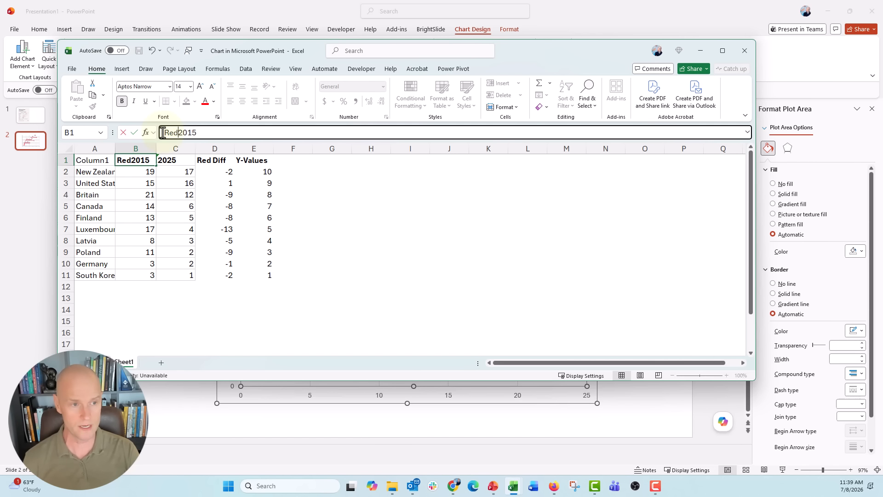
pyautogui.press('Tab')
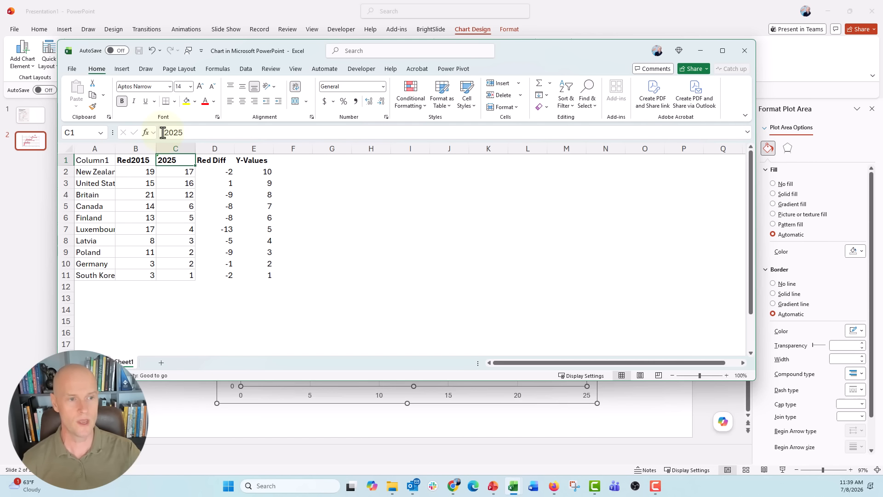
pyautogui.click(163, 132)
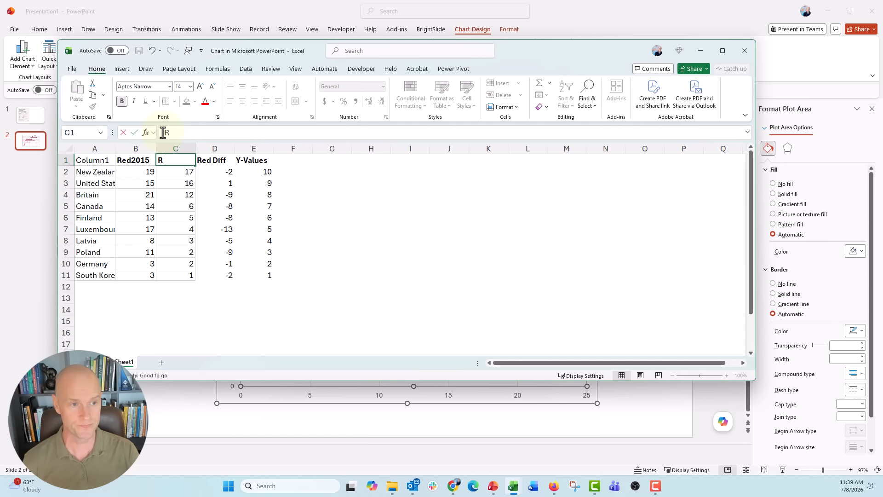
pyautogui.write('Red')
pyautogui.press('End')
pyautogui.press('BackSpace')
pyautogui.write('6')
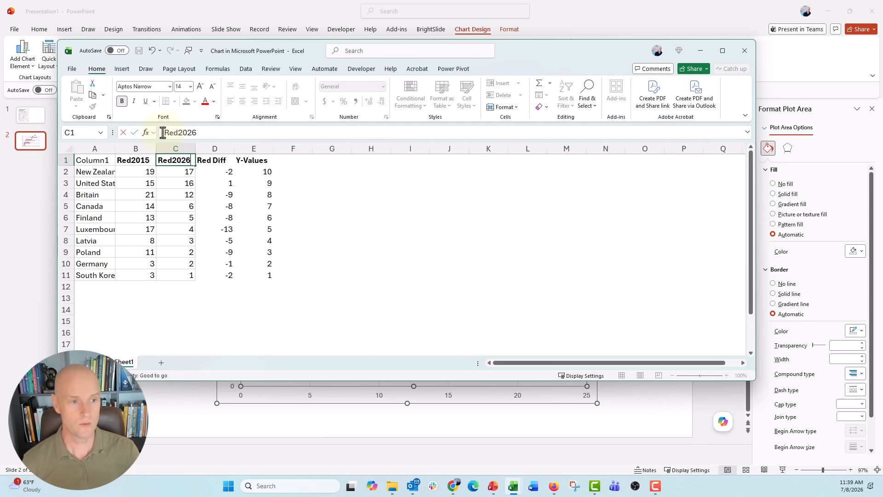
pyautogui.press('BackSpace')
pyautogui.write('5')
pyautogui.hotkey('ctrl', 'Return')
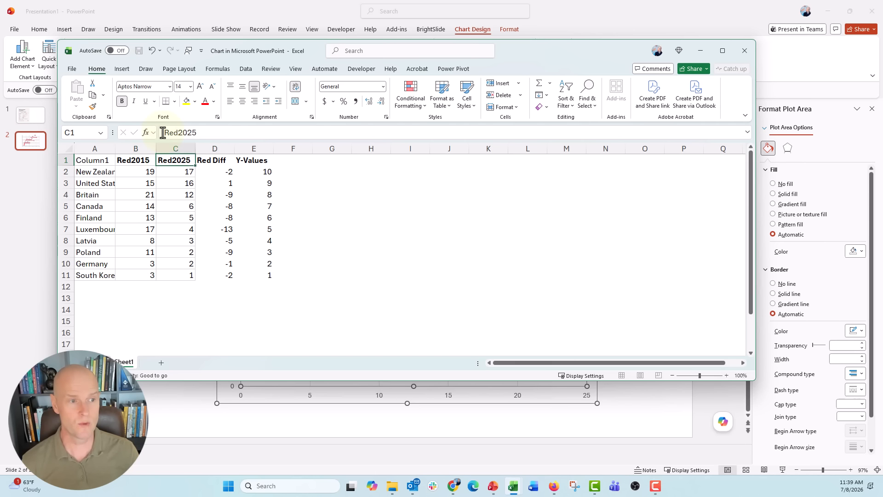
# Add the column headers Purple in G1 and Purple Diff in H1
pyautogui.press('Right')
pyautogui.press('Right')
pyautogui.press('Right')
pyautogui.press('Right')
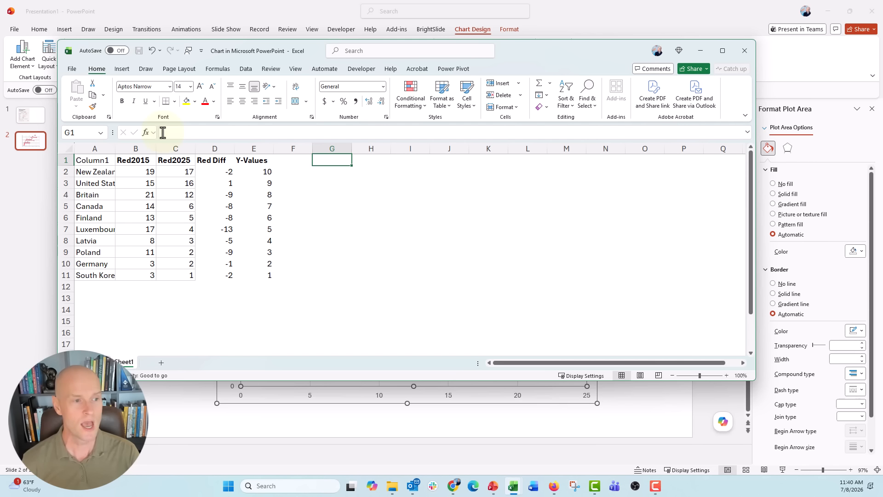
pyautogui.write('Purple')
pyautogui.press('Tab')
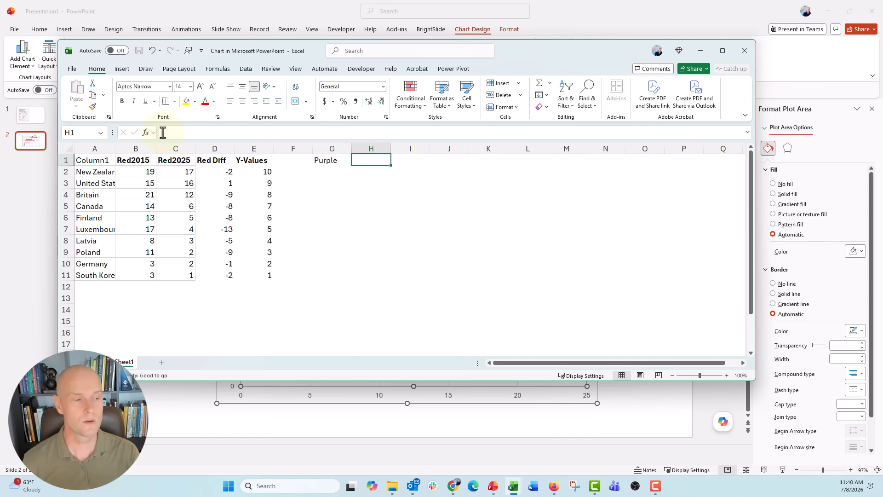
pyautogui.write('Purp')
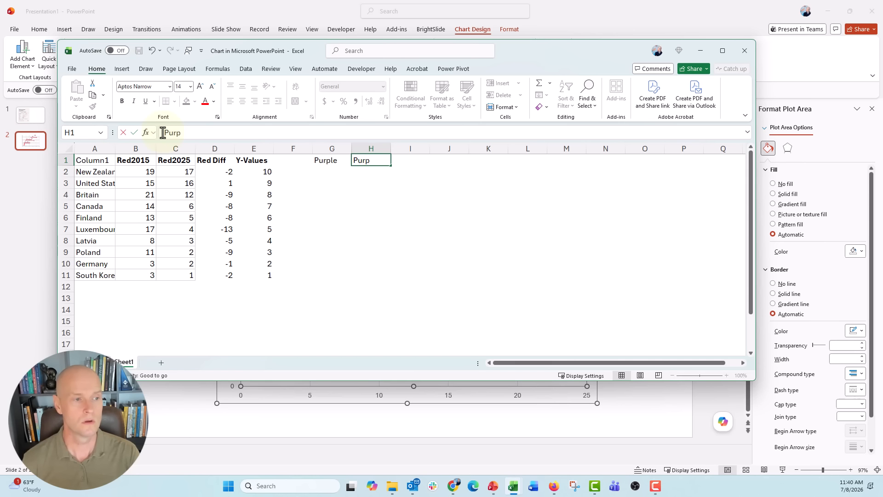
pyautogui.write('le Diff')
pyautogui.hotkey('shift', 'Tab')
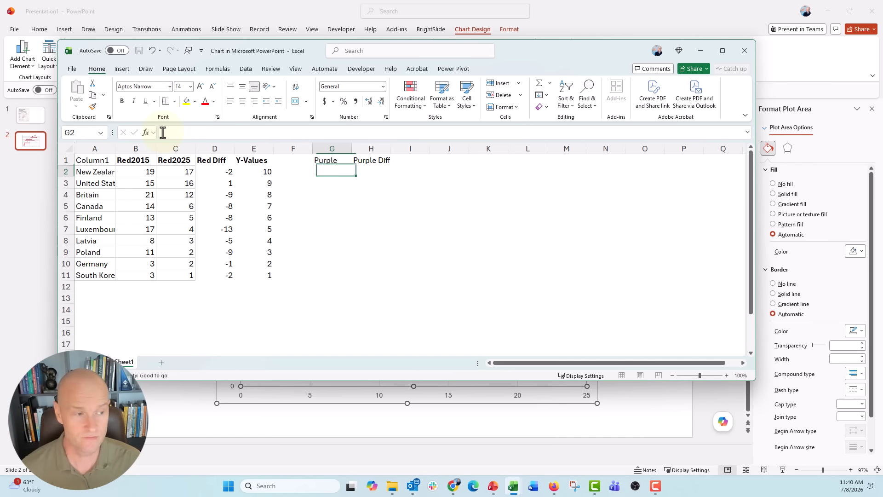
# Begin an IF formula in cell G2 under the Purple header
pyautogui.press('Down')
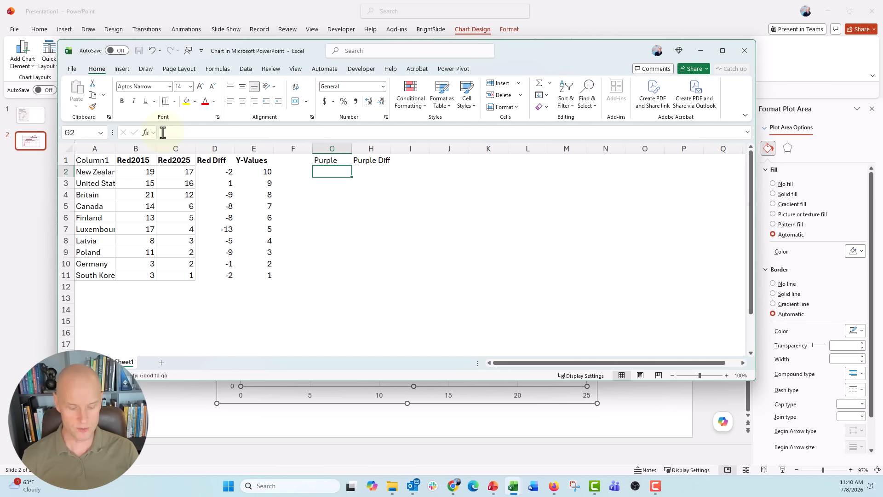
pyautogui.write('=I')
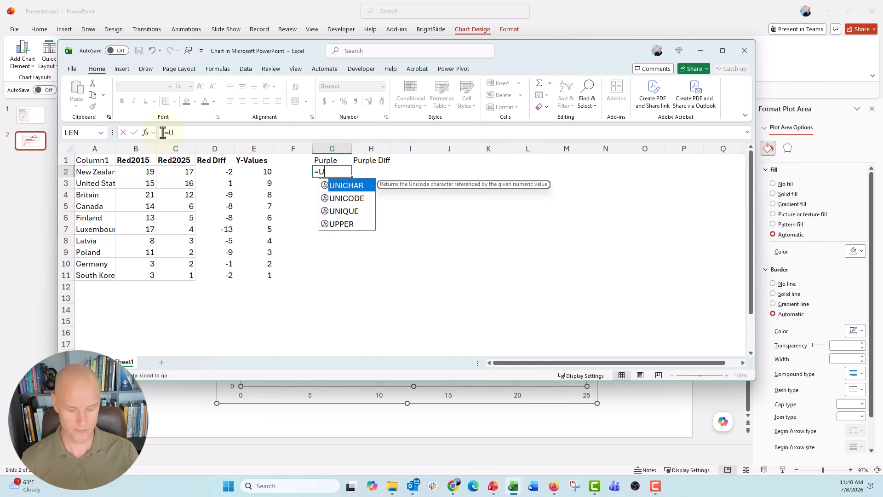
pyautogui.write('F(')
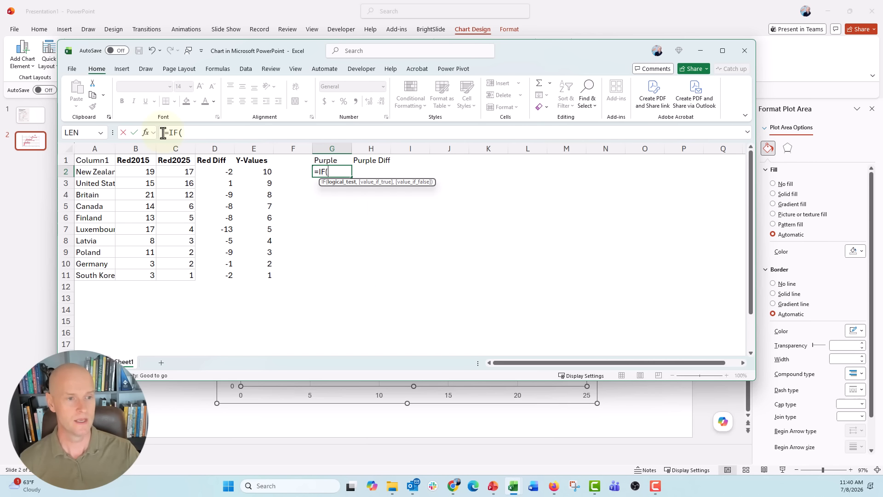
pyautogui.click(146, 172)
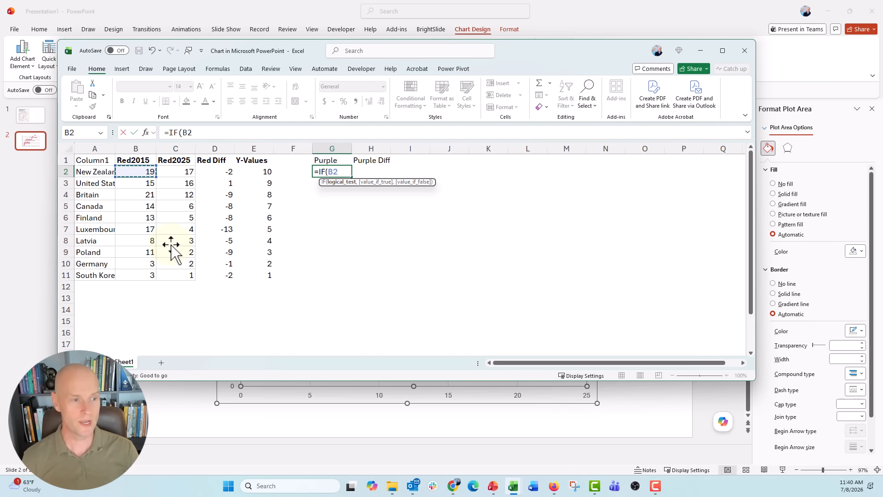
pyautogui.write('>7')
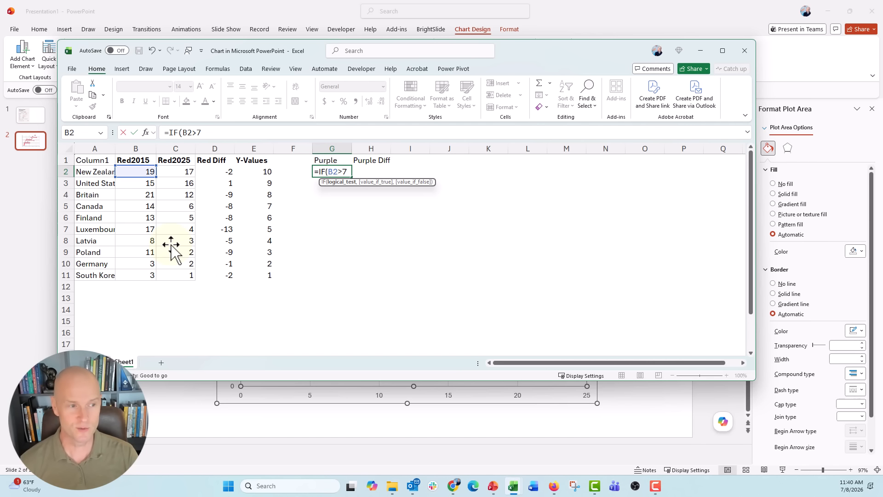
pyautogui.press('BackSpace')
pyautogui.press('BackSpace')
pyautogui.press('BackSpace')
pyautogui.press('BackSpace')
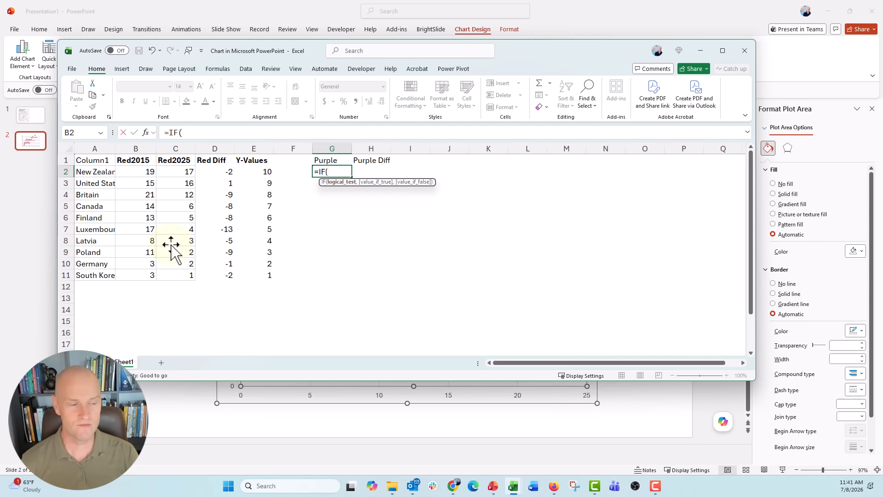
# Continue the G2 formula with an AND test of B2>7 and C2<=7, followed by 7 and NA(), and try to enter it
pyautogui.write('and(')
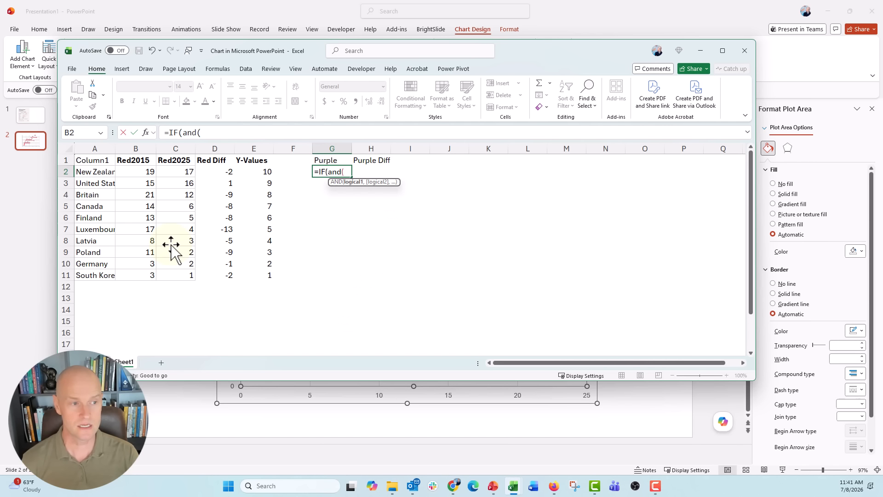
pyautogui.click(126, 173)
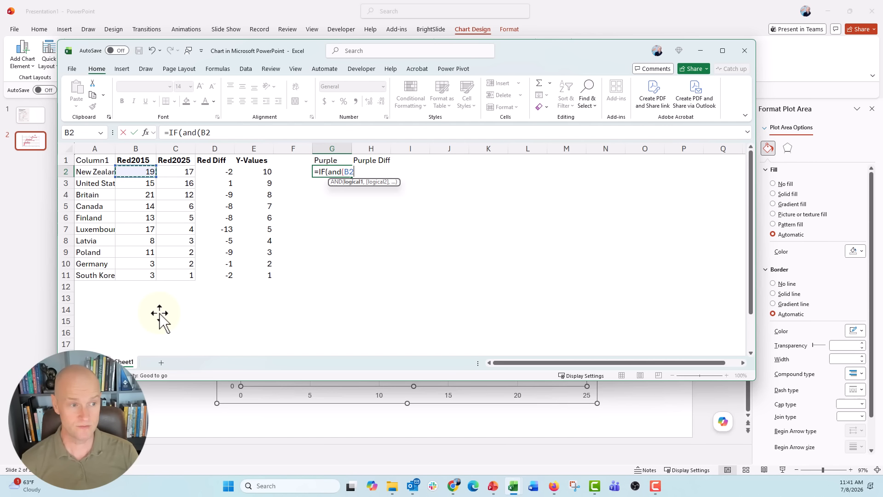
pyautogui.write('>')
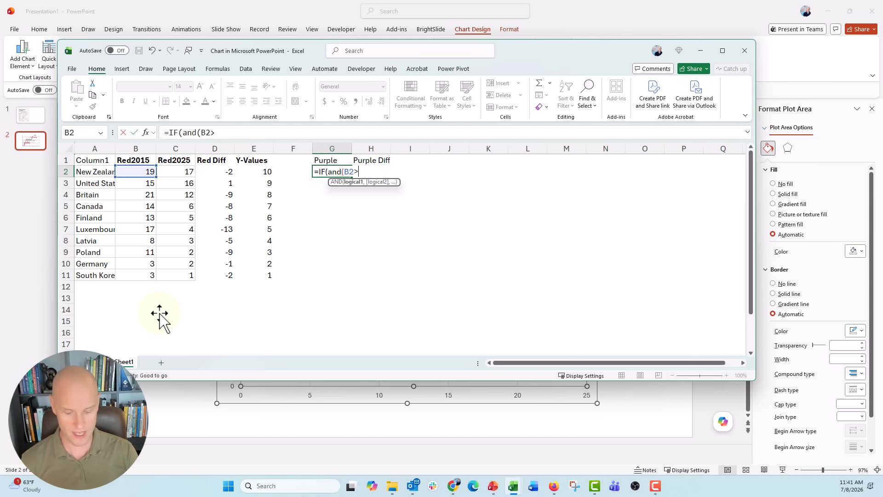
pyautogui.write('7,')
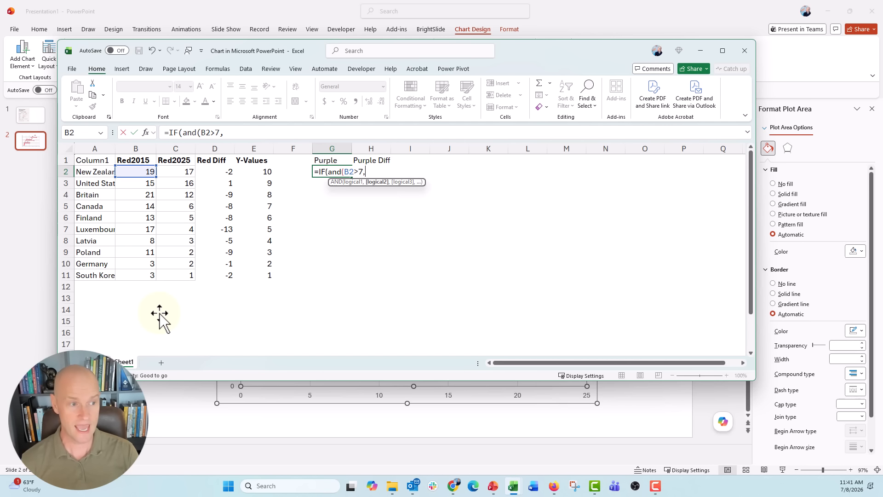
pyautogui.click(170, 173)
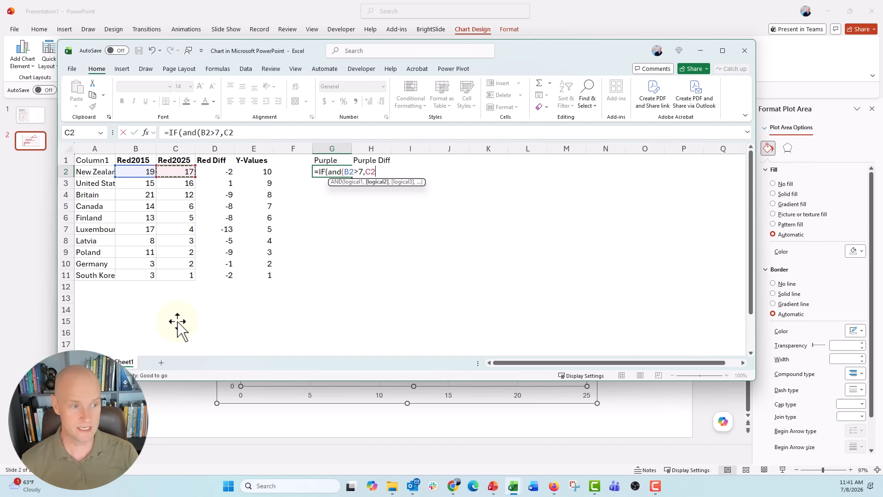
pyautogui.write('<=7,')
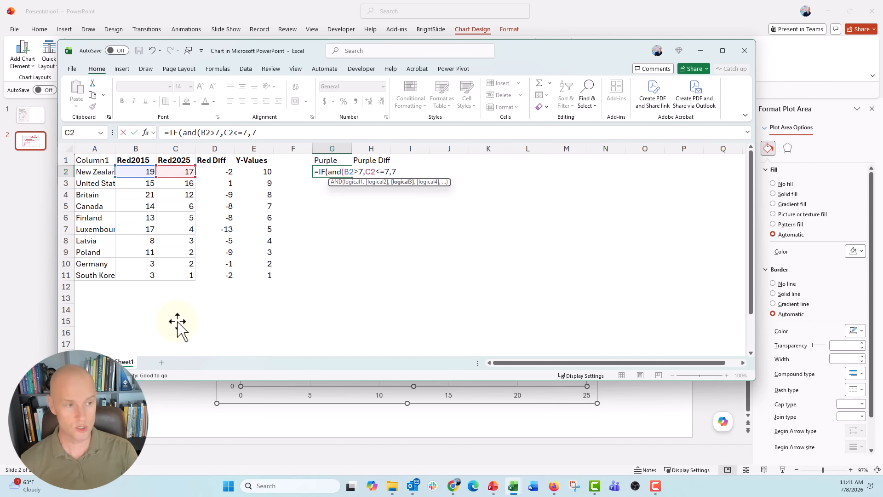
pyautogui.write('7,')
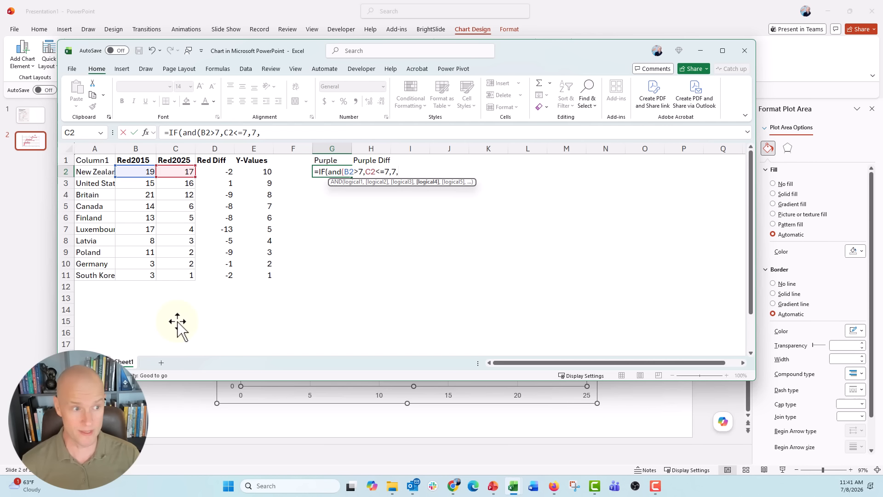
pyautogui.write('na')
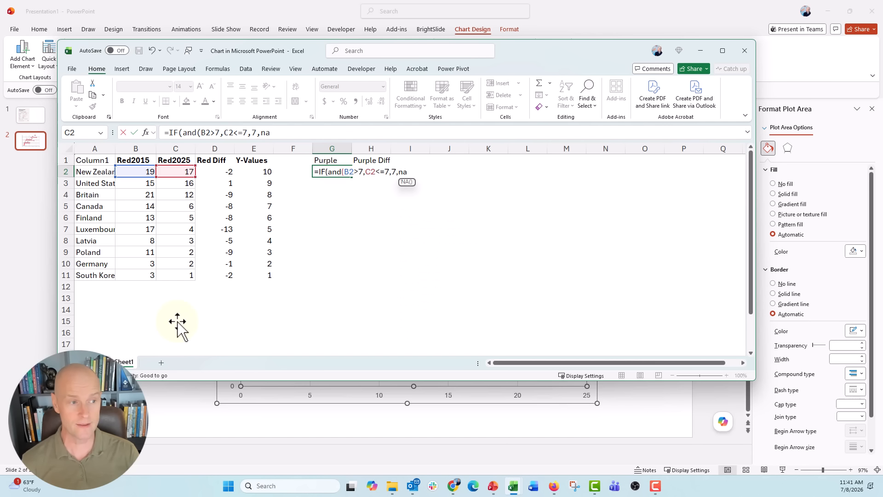
pyautogui.write('()')
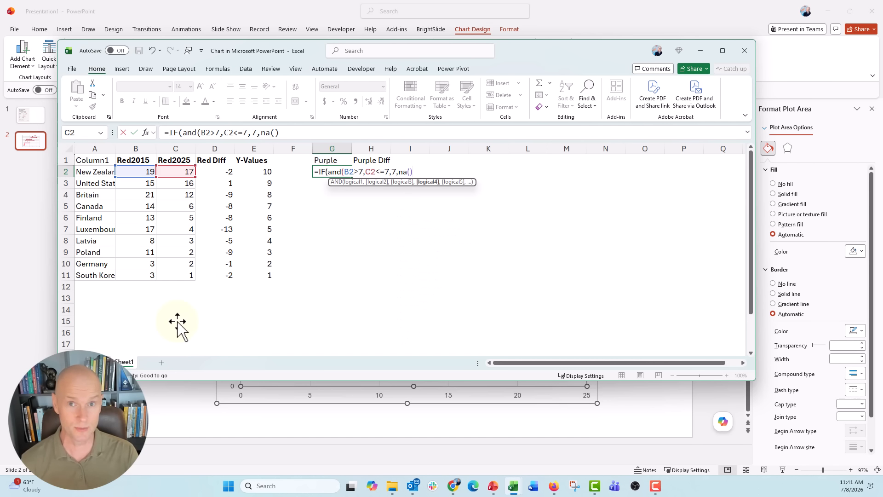
pyautogui.write(')')
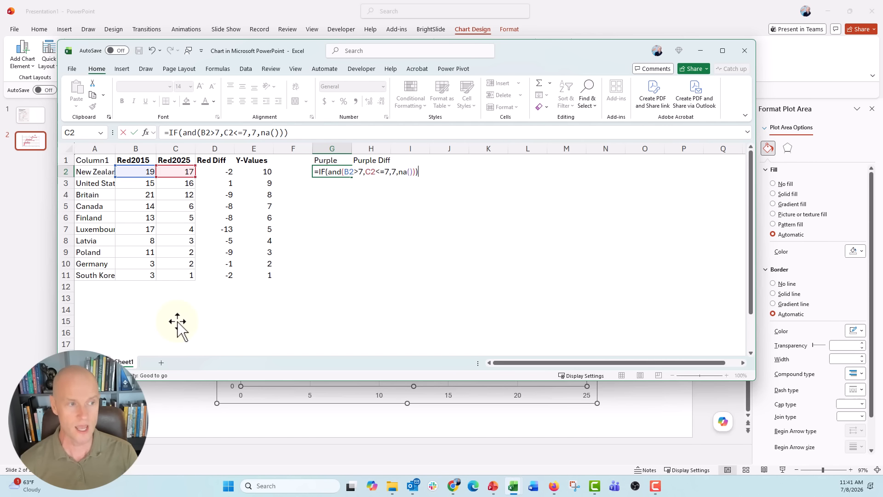
pyautogui.press('Return')
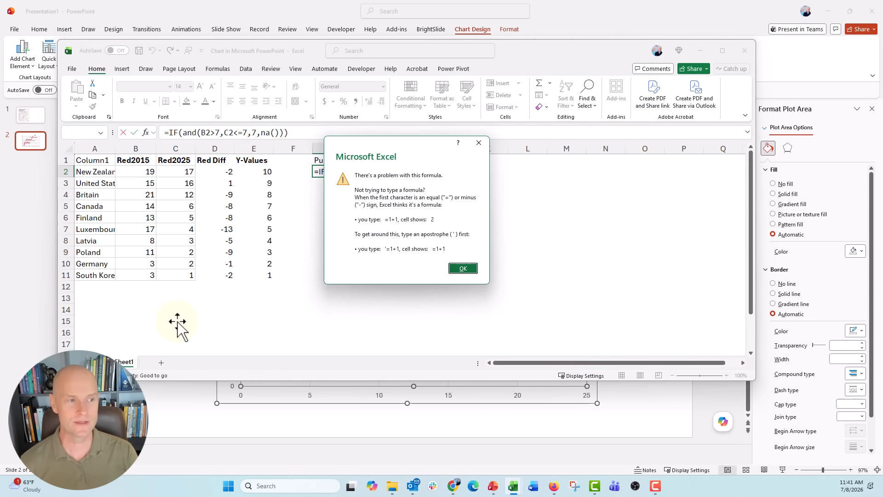
pyautogui.press('Return')
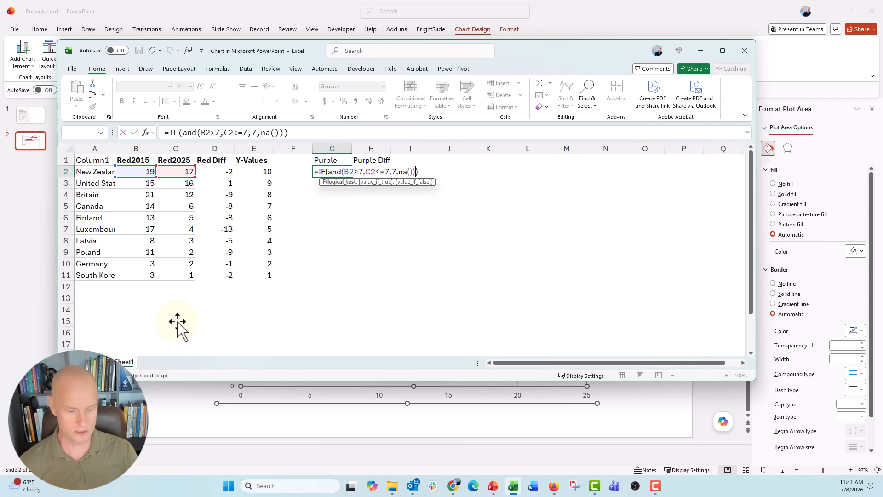
# Correct the parentheses in G2 so the formula reads =IF(AND(B2>7,C2<=7),7,NA()), and enter it
pyautogui.press('BackSpace')
pyautogui.press('Return')
pyautogui.press('Return')
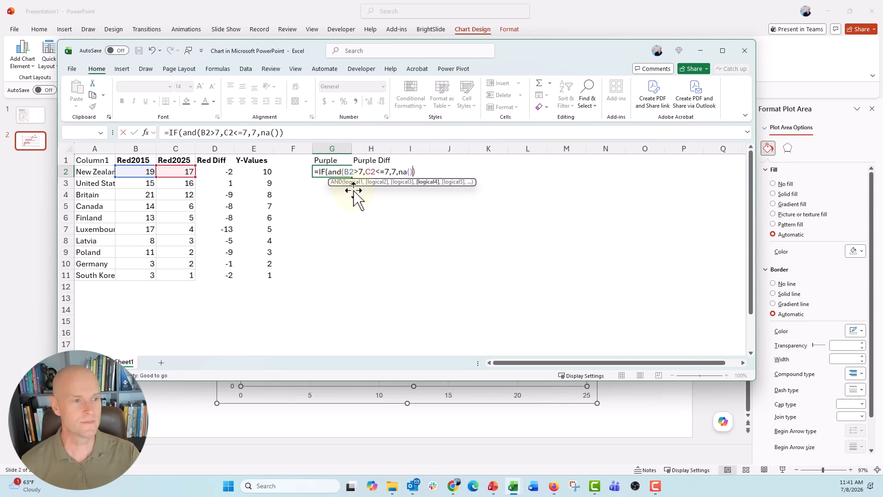
pyautogui.click(386, 171)
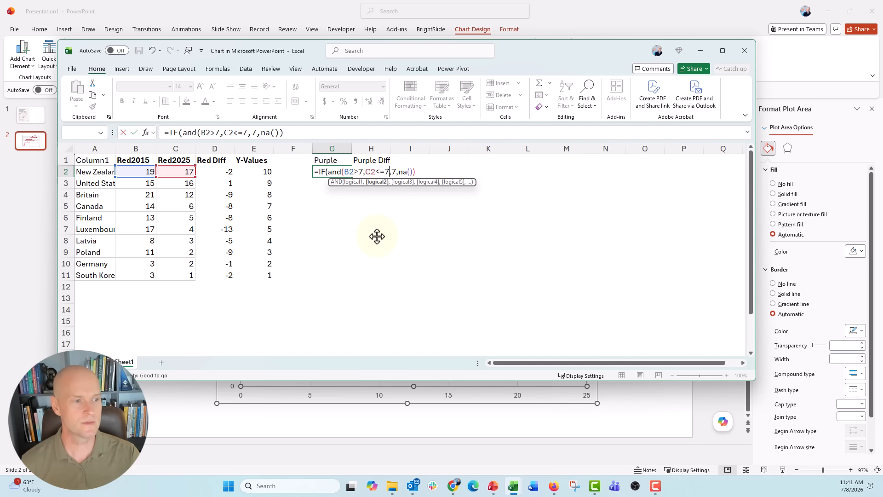
pyautogui.press('Left')
pyautogui.write(')')
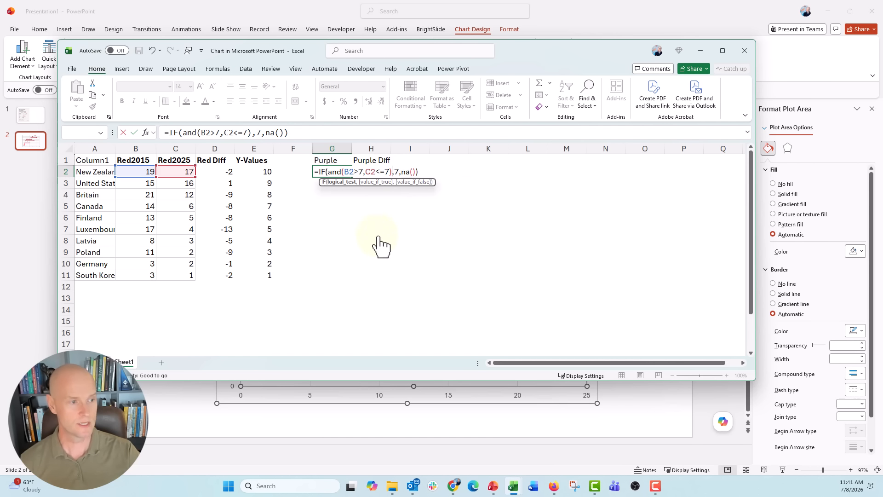
pyautogui.click(421, 171)
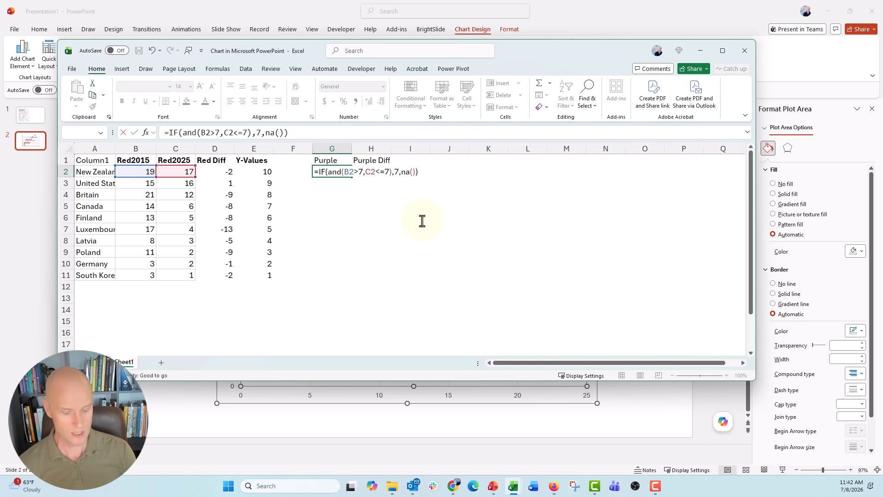
pyautogui.press('Return')
# Fill the G2 formula down through G11 and check the copied formulas in G5 to G9
pyautogui.press('Up')
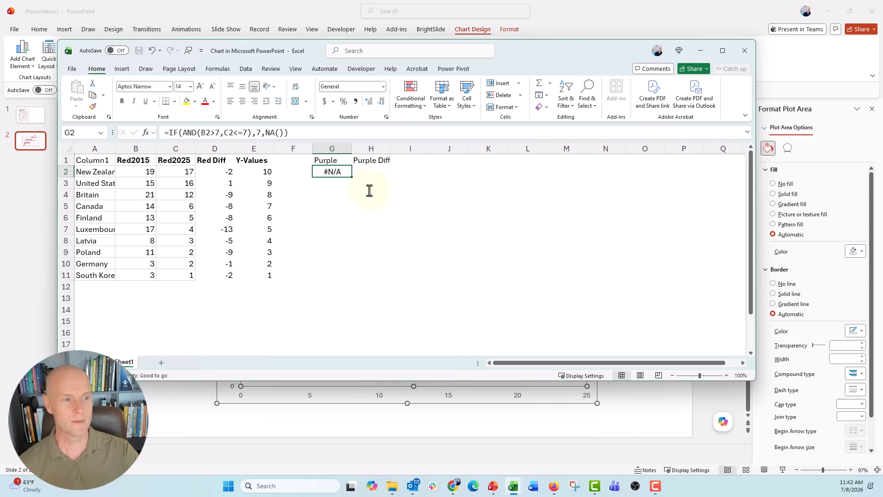
pyautogui.click(353, 180)
pyautogui.click(339, 173)
pyautogui.moveTo(351, 177); pyautogui.dragTo(345, 280)
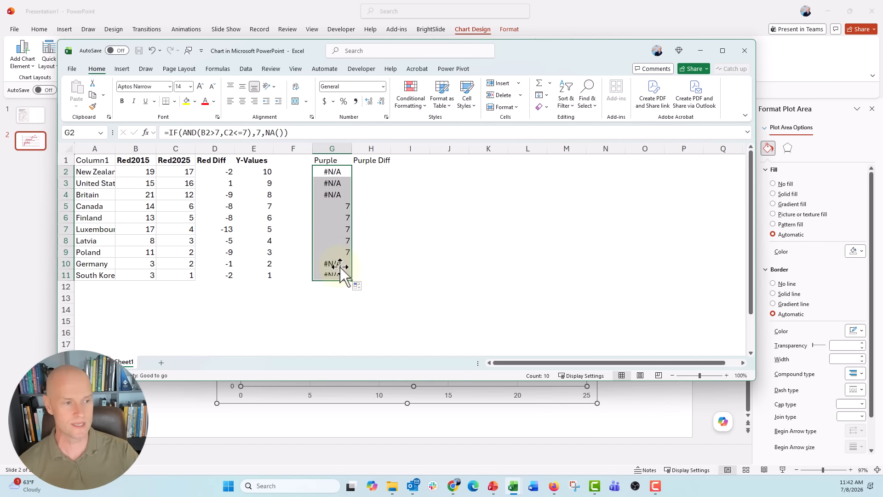
pyautogui.click(320, 206)
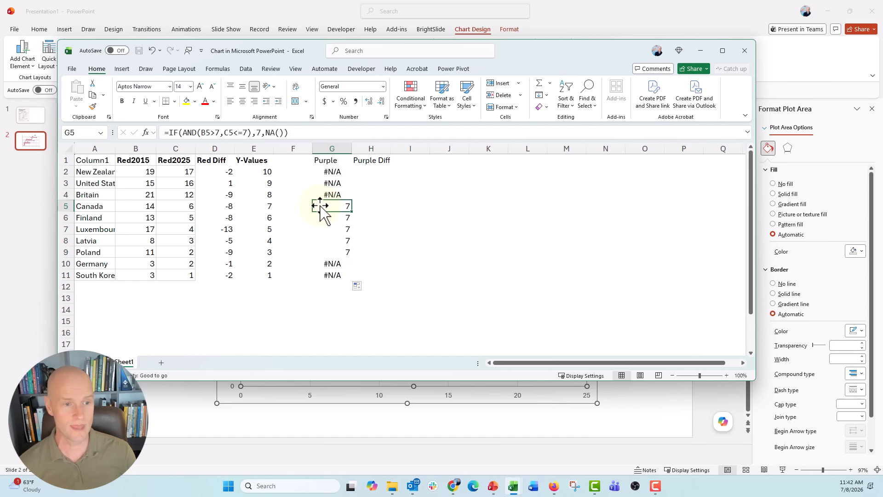
pyautogui.press('Down')
pyautogui.press('Down')
pyautogui.press('Down')
pyautogui.press('Down')
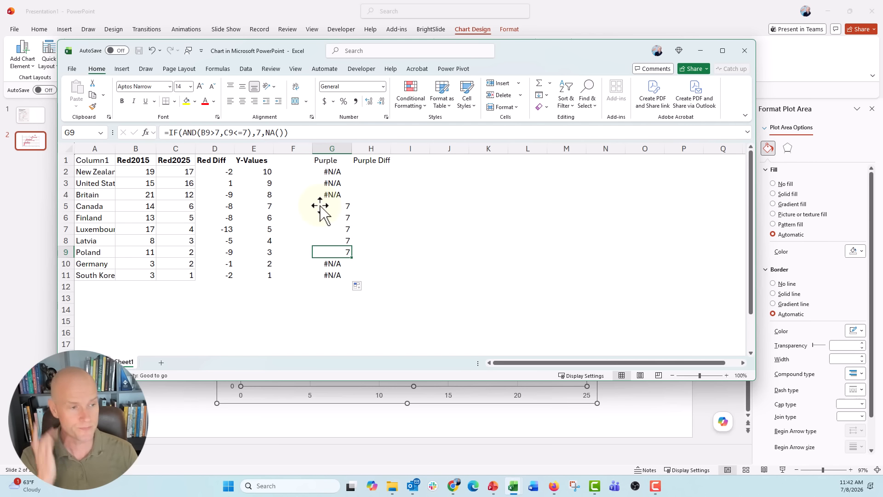
# Enter the formula =G2-C2 in cell H2 under the Purple Diff header
pyautogui.click(371, 172)
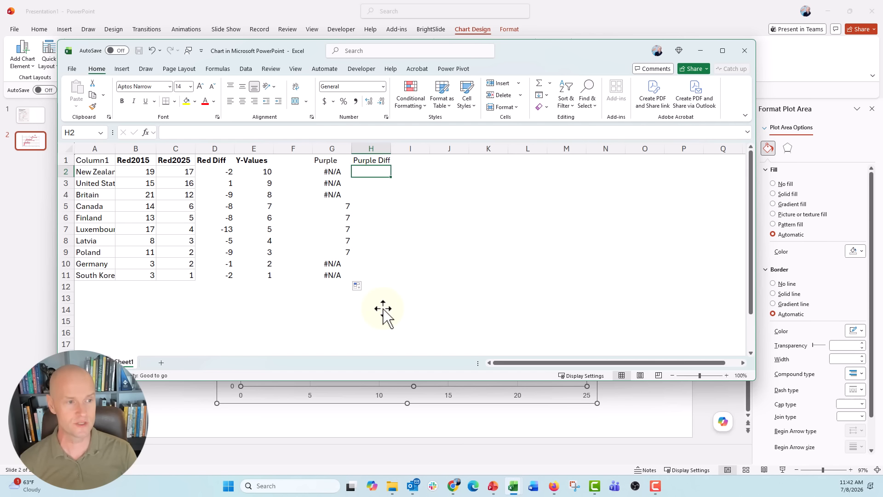
pyautogui.click(320, 177)
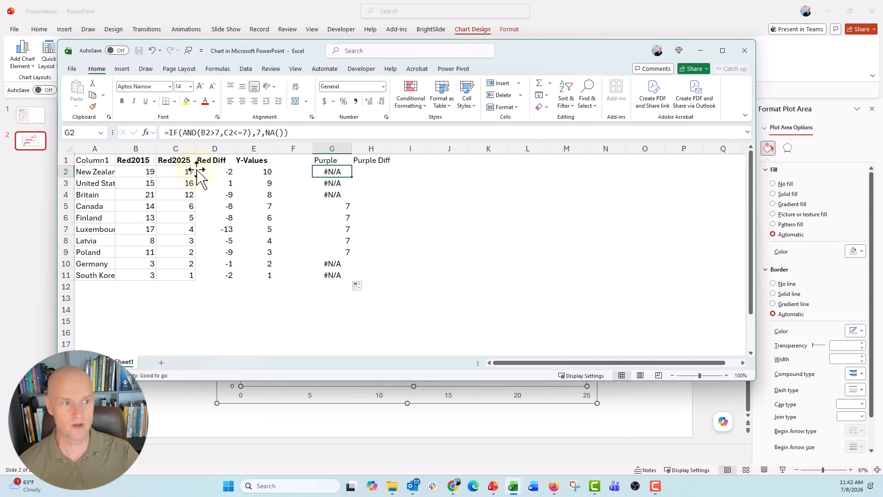
pyautogui.click(373, 175)
pyautogui.write('=')
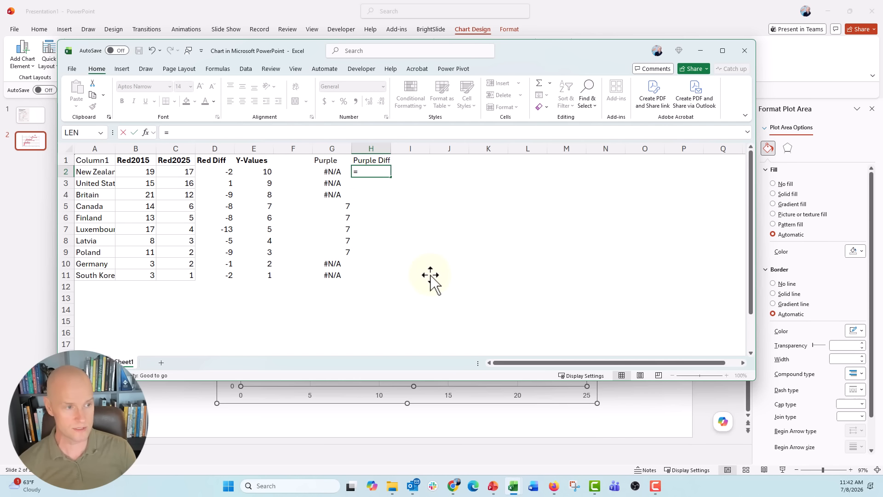
pyautogui.press('Left')
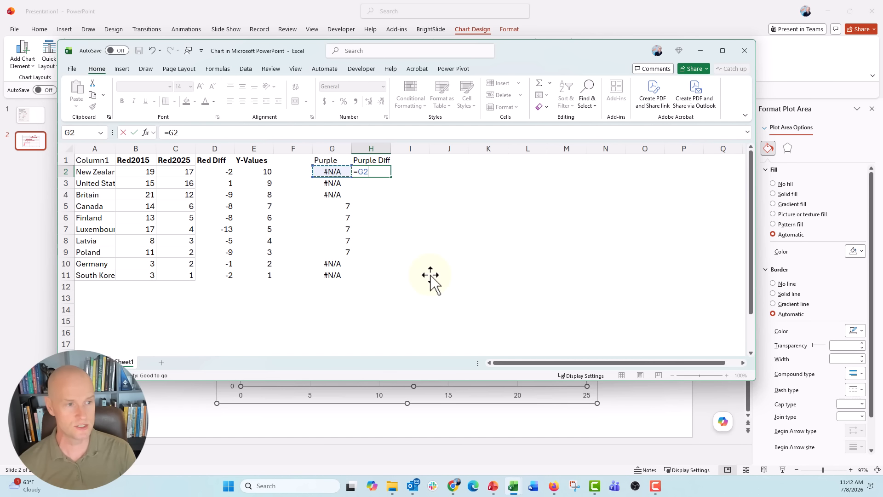
pyautogui.write('-')
pyautogui.press('Left')
pyautogui.press('Left')
pyautogui.press('Left')
pyautogui.press('Left')
pyautogui.press('Left')
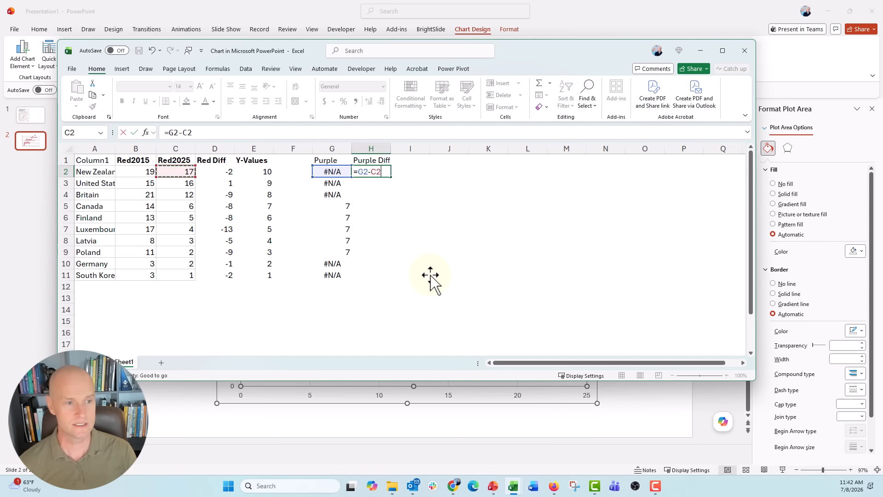
pyautogui.hotkey('ctrl', 'Return')
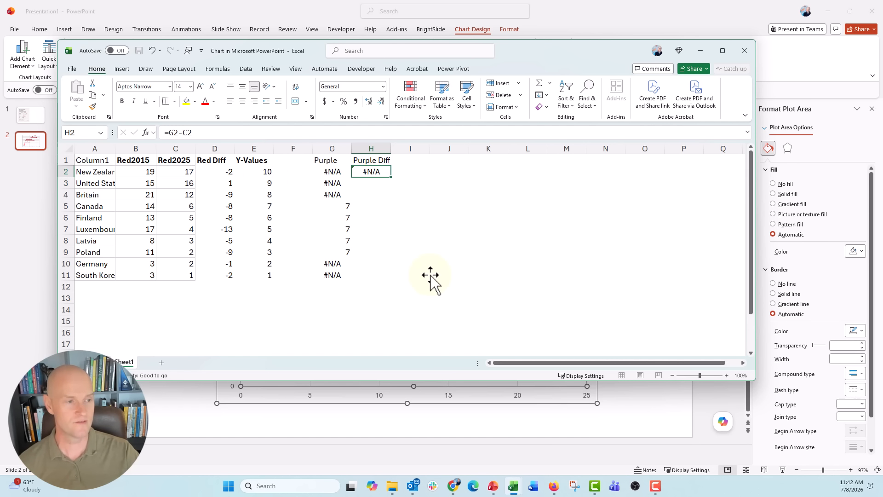
# Fill the H2 formula down through H11 and check the Purple and Purple Diff values for Canada to Poland
pyautogui.moveTo(391, 177); pyautogui.dragTo(390, 280)
pyautogui.moveTo(373, 208); pyautogui.dragTo(374, 251)
pyautogui.moveTo(339, 207); pyautogui.dragTo(370, 247)
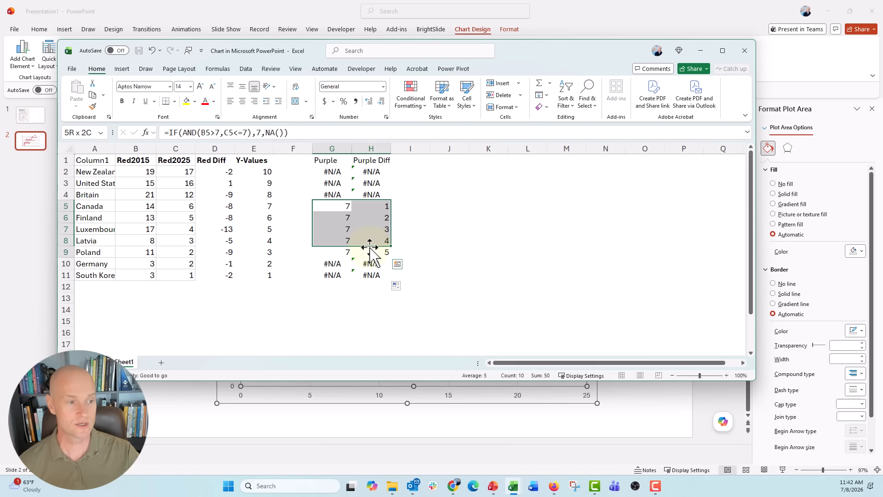
pyautogui.click(340, 298)
# Make the Purple and Purple Diff headers in G1:H1 bold, and close the data sheet
pyautogui.moveTo(331, 161); pyautogui.dragTo(371, 161)
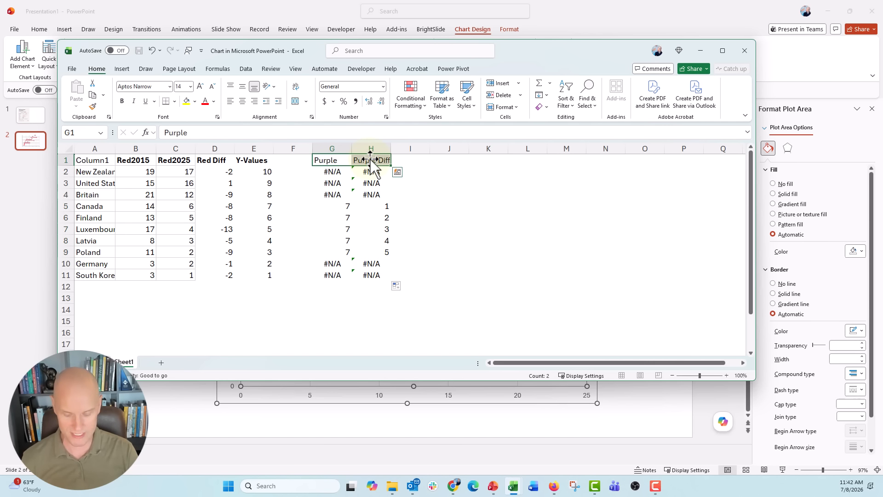
pyautogui.hotkey('ctrl', 'b')
pyautogui.click(413, 218)
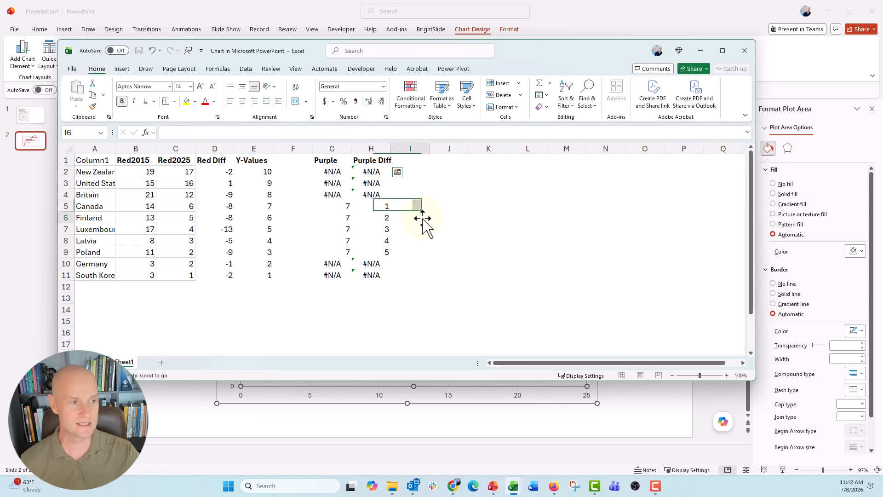
pyautogui.click(745, 51)
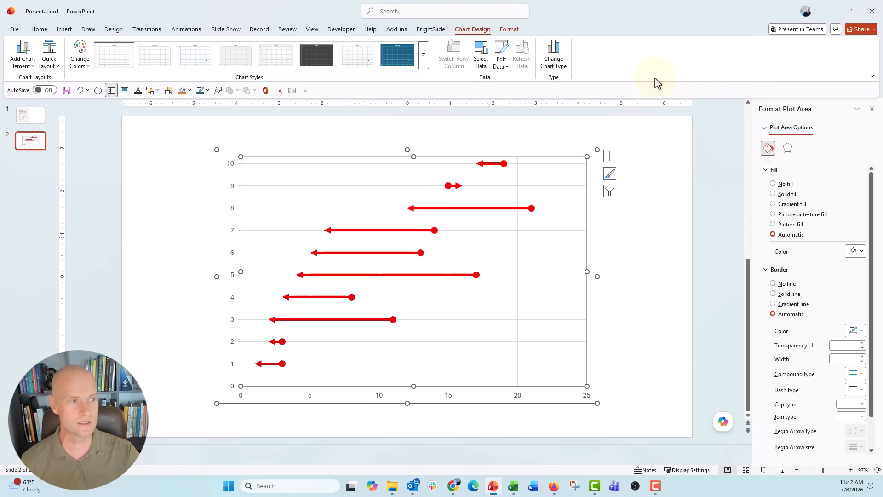
# Add a new series to the chart's data source, with its name from G1 and its X values from G2:G11
pyautogui.click(361, 149)
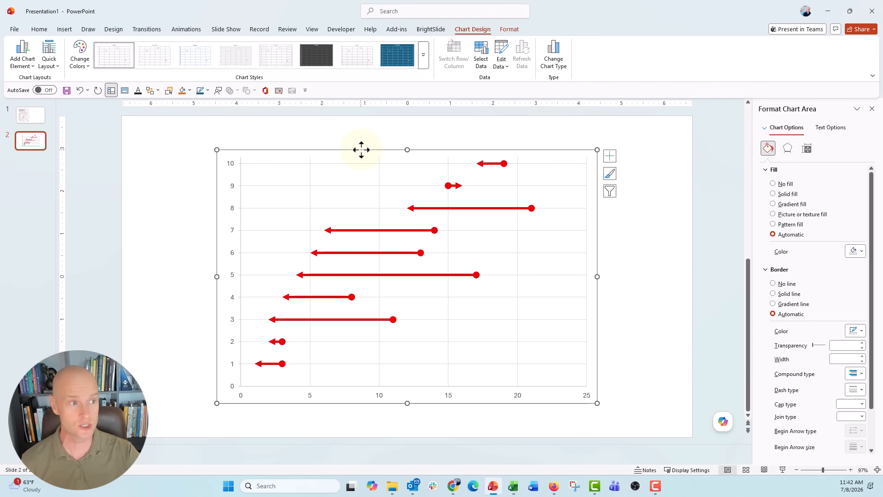
pyautogui.click(481, 55)
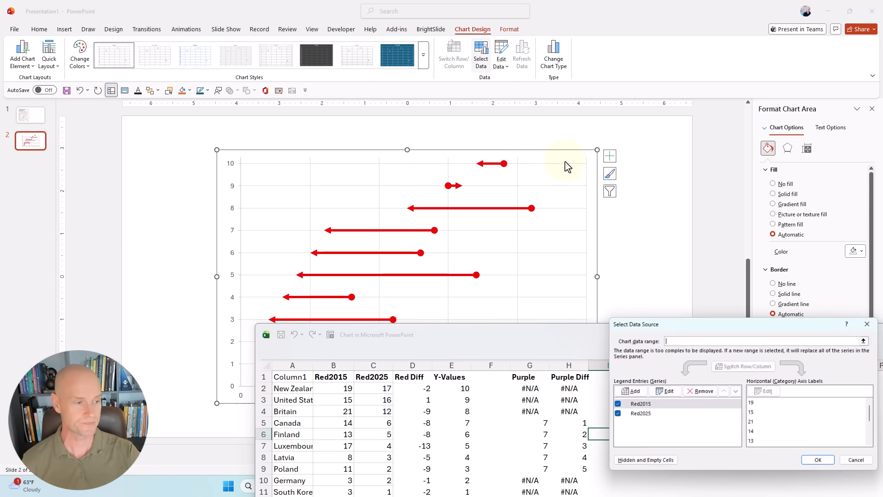
pyautogui.moveTo(694, 322); pyautogui.dragTo(618, 120)
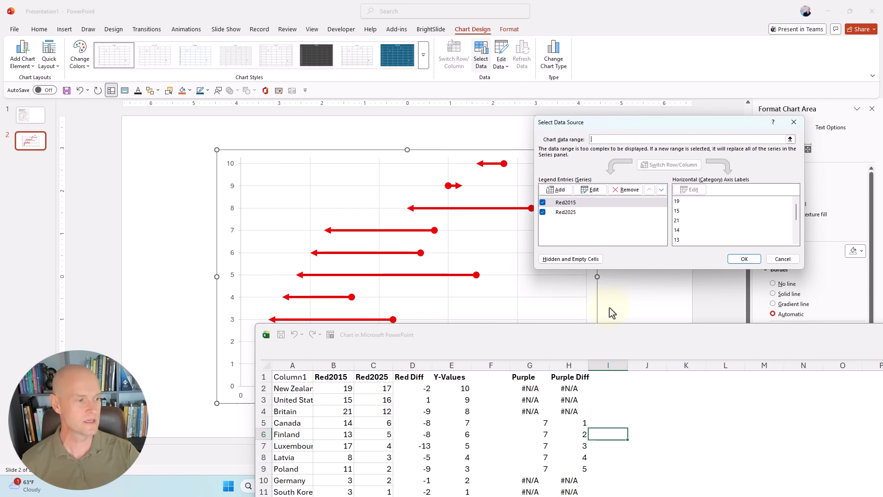
pyautogui.moveTo(608, 338); pyautogui.dragTo(438, 135)
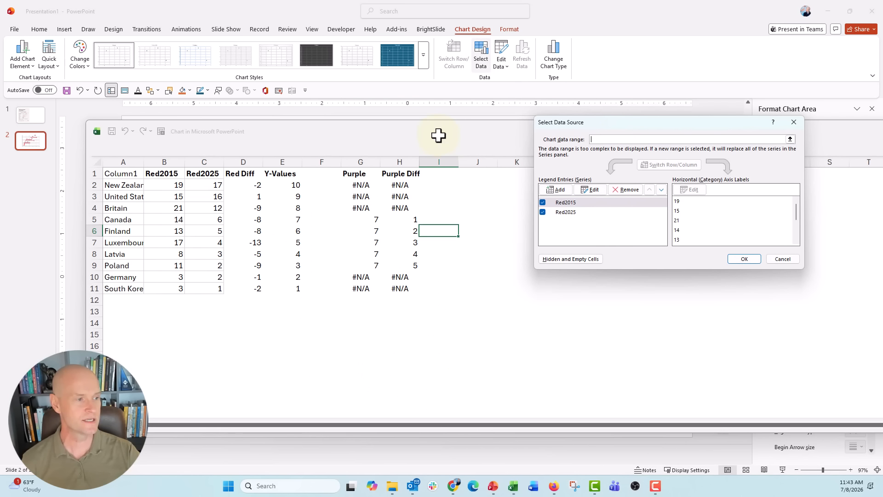
pyautogui.click(566, 191)
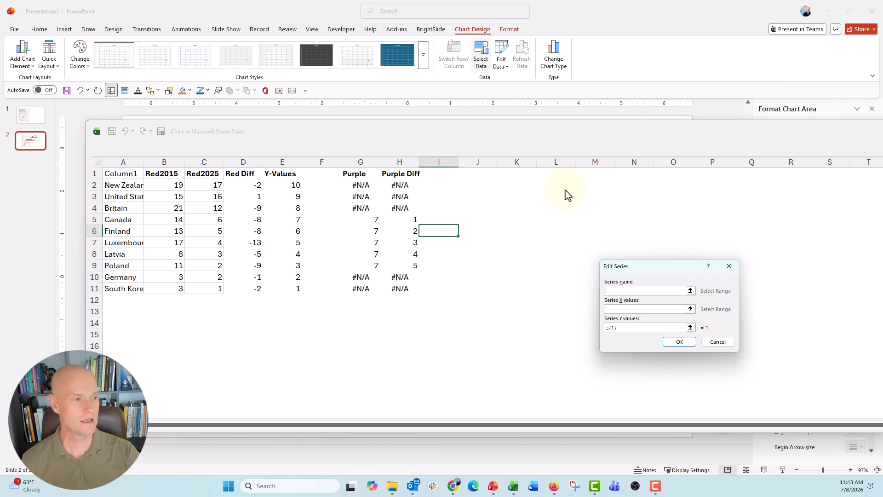
pyautogui.click(364, 177)
pyautogui.click(689, 308)
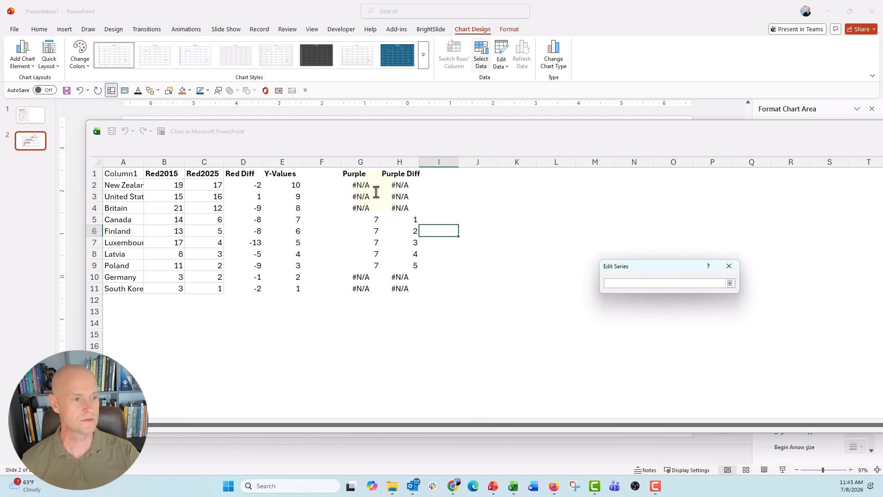
pyautogui.moveTo(370, 186); pyautogui.dragTo(362, 288)
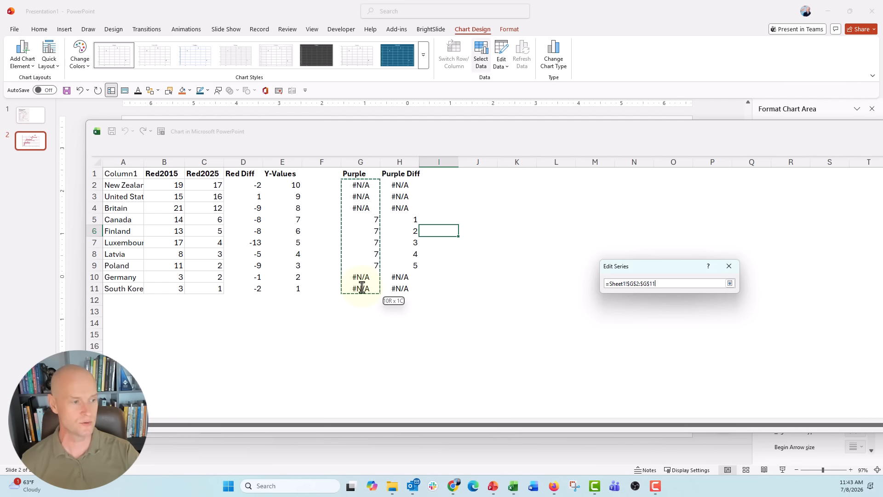
pyautogui.press('Return')
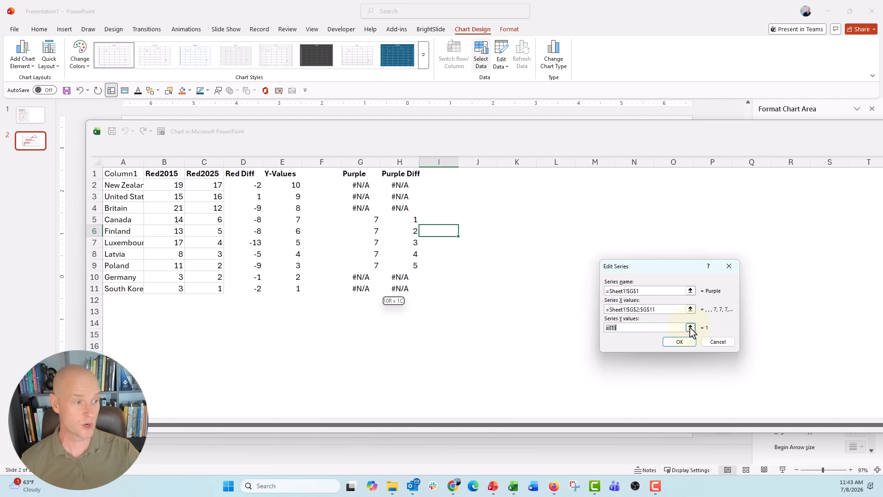
# Set the Purple series' Y values to E2:E11 and apply the data source changes
pyautogui.click(690, 327)
pyautogui.moveTo(292, 186); pyautogui.dragTo(293, 288)
pyautogui.press('Return')
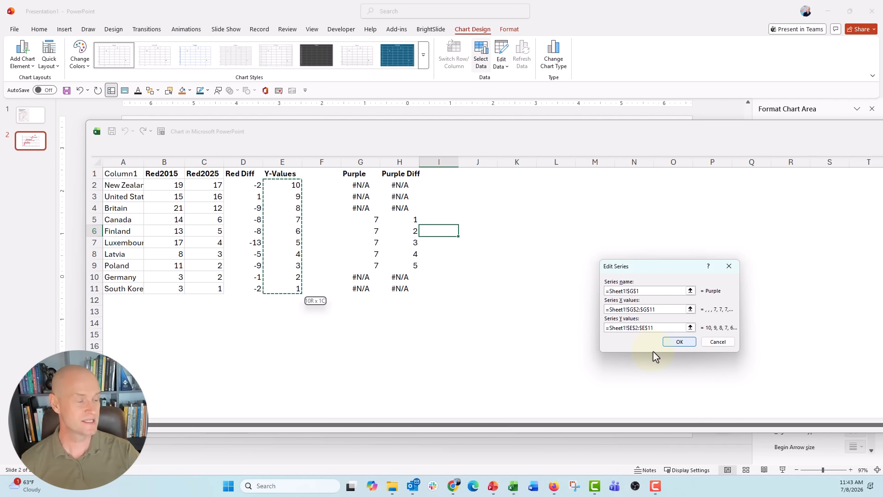
pyautogui.click(679, 341)
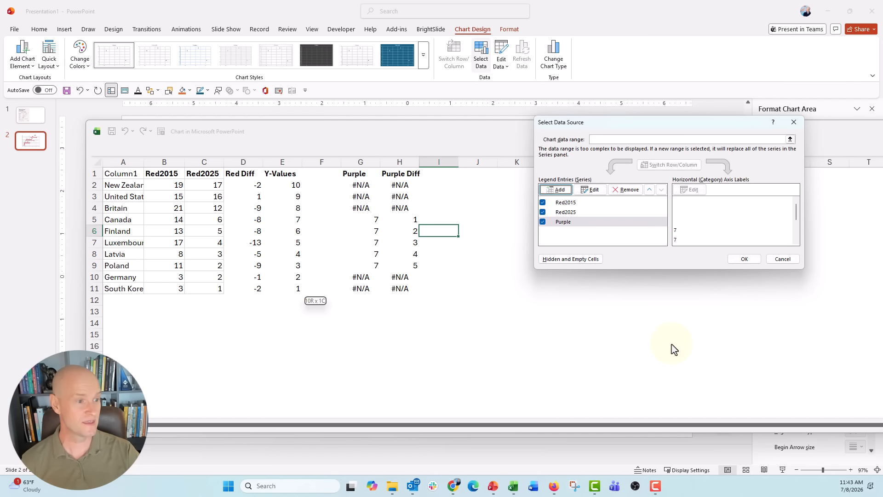
pyautogui.click(741, 260)
pyautogui.click(701, 335)
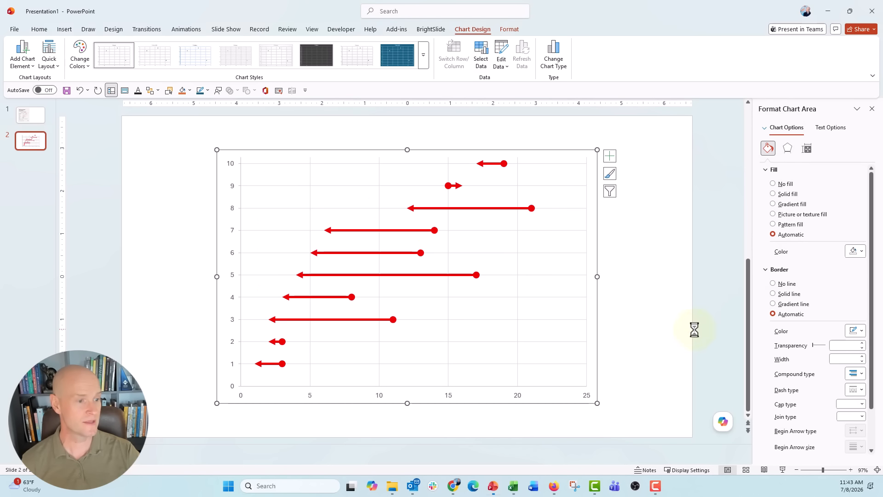
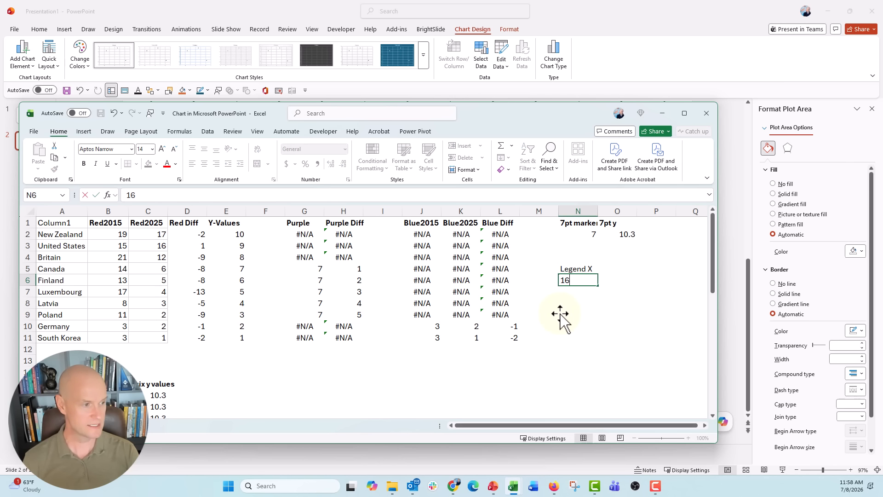
# Enter 16 in N6 and change the N5 header above it to Legend 15
pyautogui.press('Tab')
pyautogui.press('Up')
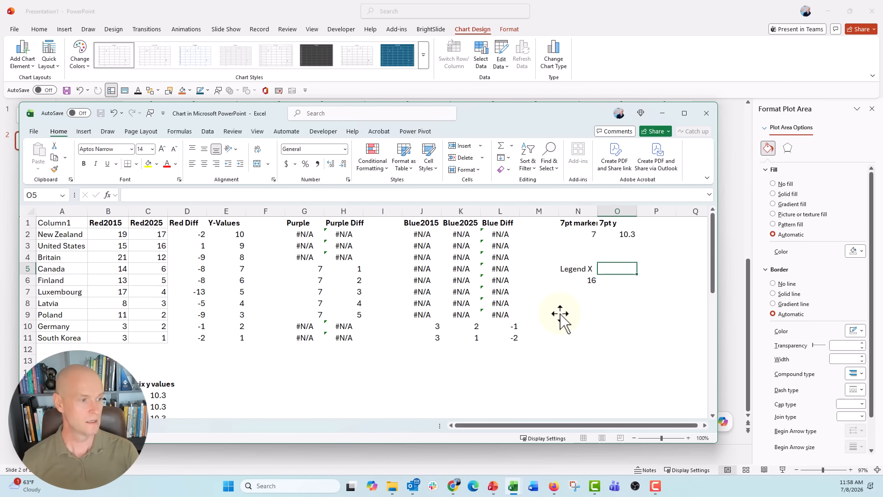
pyautogui.write('leg')
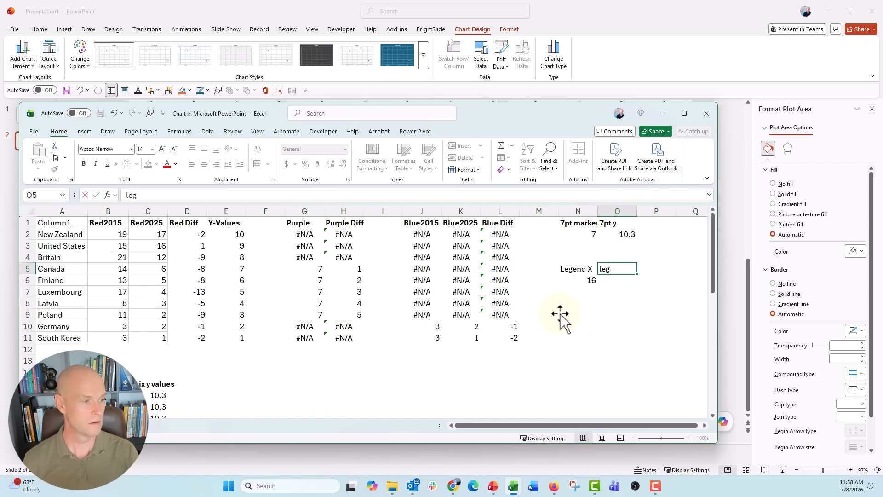
pyautogui.write('en')
pyautogui.press('Left')
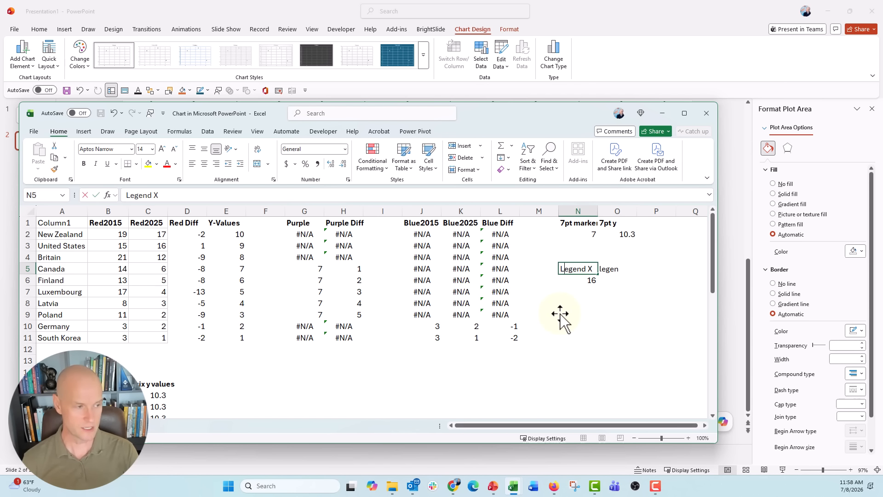
pyautogui.write('Legend 25')
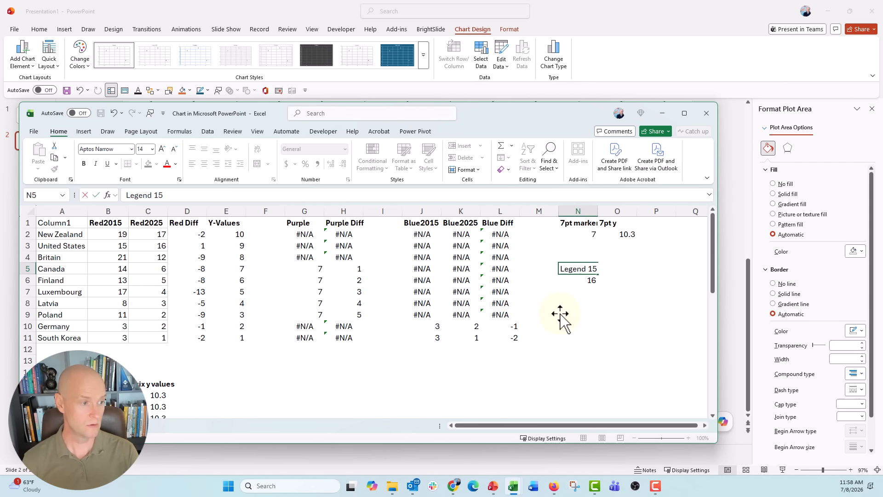
# Enter the header Legend 25 in O5 and the value 19 in O6
pyautogui.press('Right')
pyautogui.write('Le')
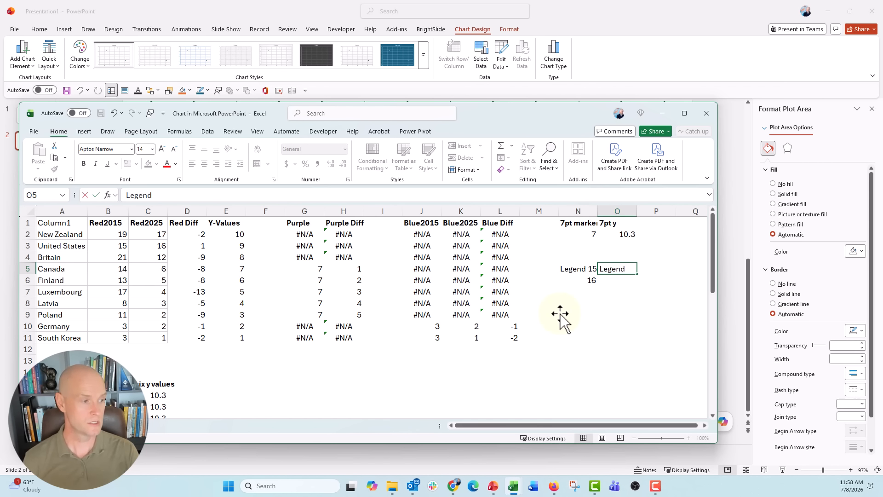
pyautogui.press('Return')
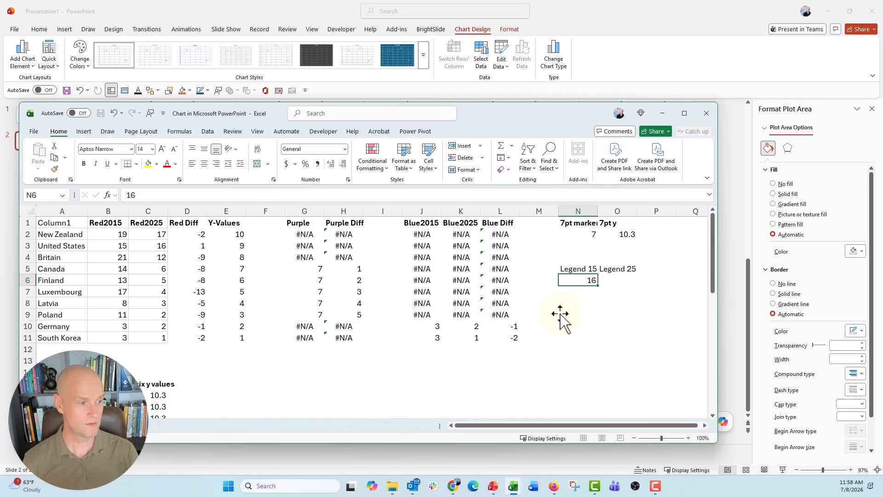
pyautogui.press('Right')
pyautogui.write('19')
pyautogui.press('Return')
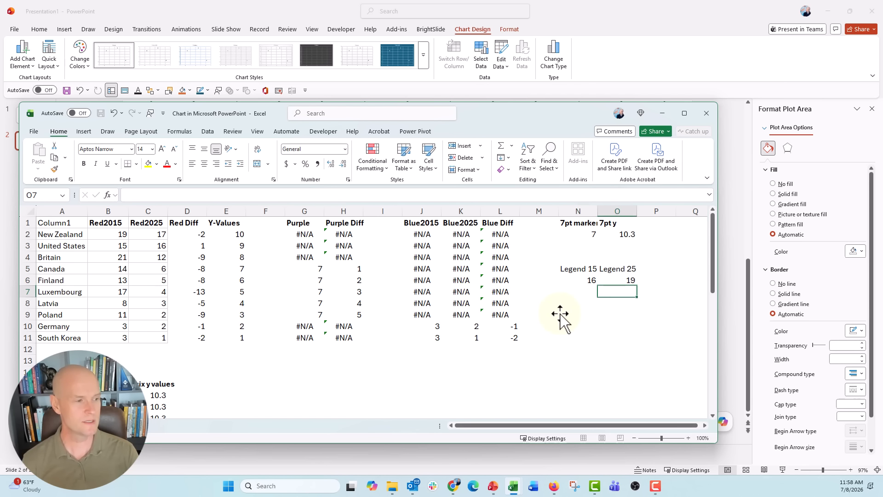
# Check the chart behind the data sheet, and enter the header y in P5 with the value 2 in P6
pyautogui.press('Up')
pyautogui.press('Up')
pyautogui.press('Right')
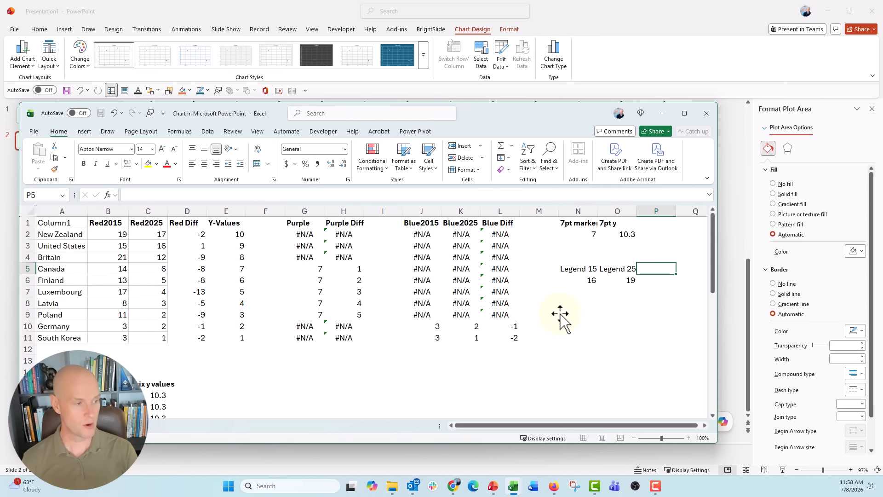
pyautogui.press('Down')
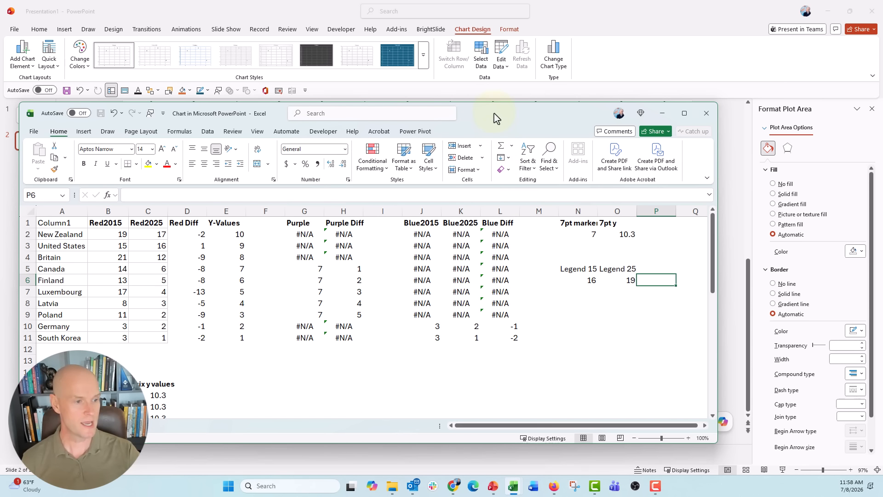
pyautogui.moveTo(493, 119); pyautogui.dragTo(502, 424)
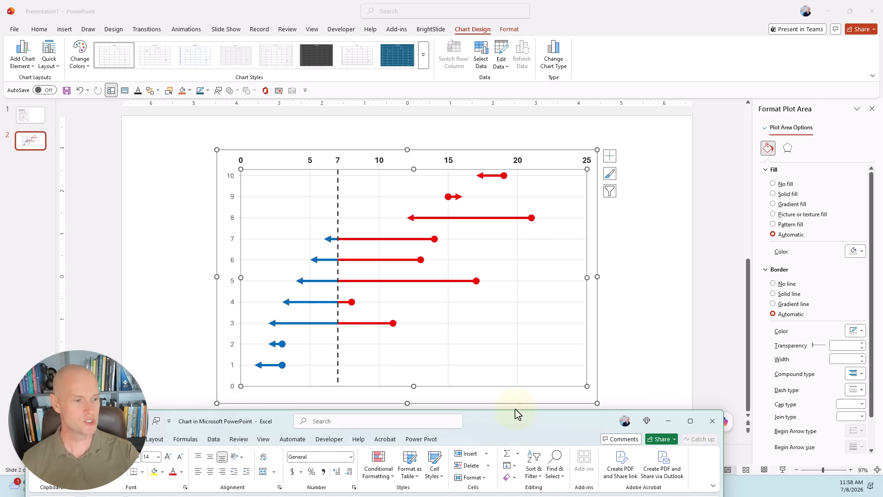
pyautogui.moveTo(518, 414); pyautogui.dragTo(516, 98)
pyautogui.click(654, 247)
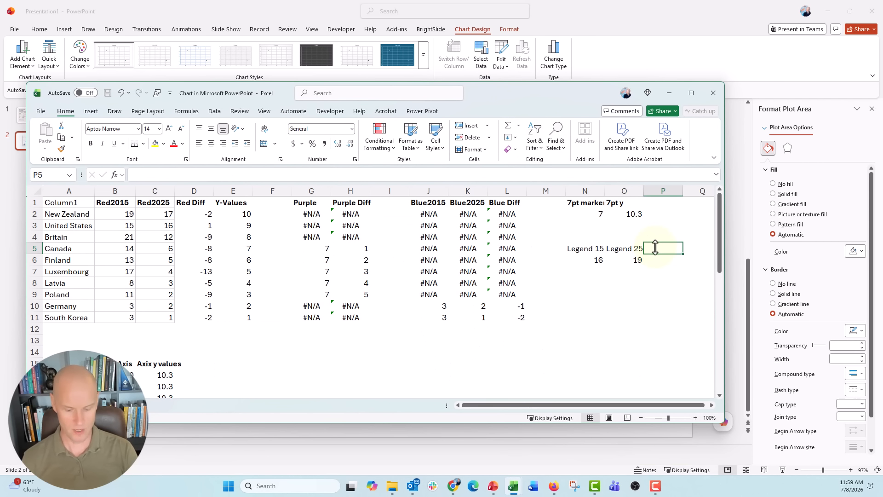
pyautogui.write('y')
pyautogui.press('Return')
pyautogui.write('2')
pyautogui.press('Return')
# Make the legend headers in N5:P5 bold
pyautogui.press('Up')
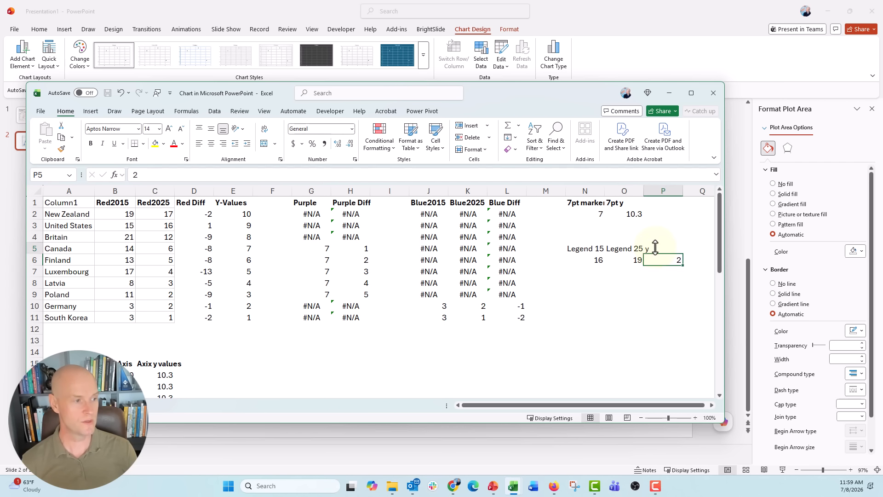
pyautogui.hotkey('shift', 'Left')
pyautogui.hotkey('shift', 'Left')
pyautogui.hotkey('ctrl', 'b')
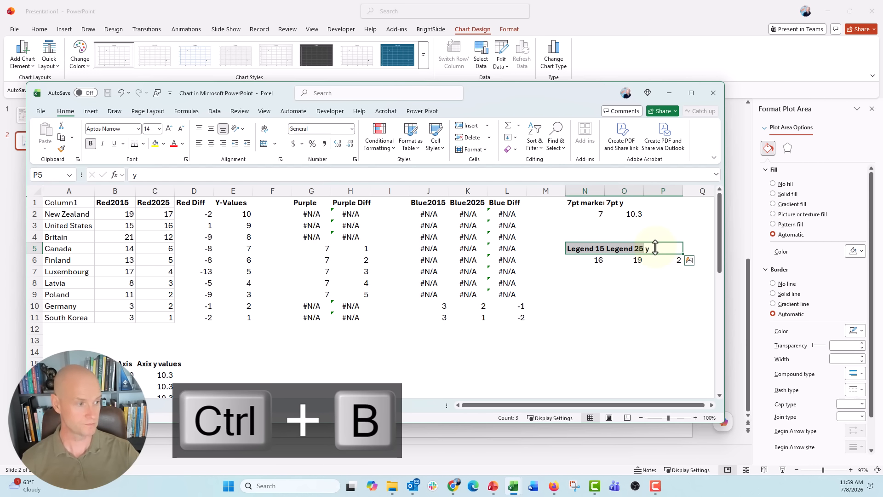
# Move the y header and its value from P5:P6 to Q5:Q6, and enter the header Legend Diff in P5
pyautogui.moveTo(654, 247); pyautogui.dragTo(690, 267)
pyautogui.click(665, 253)
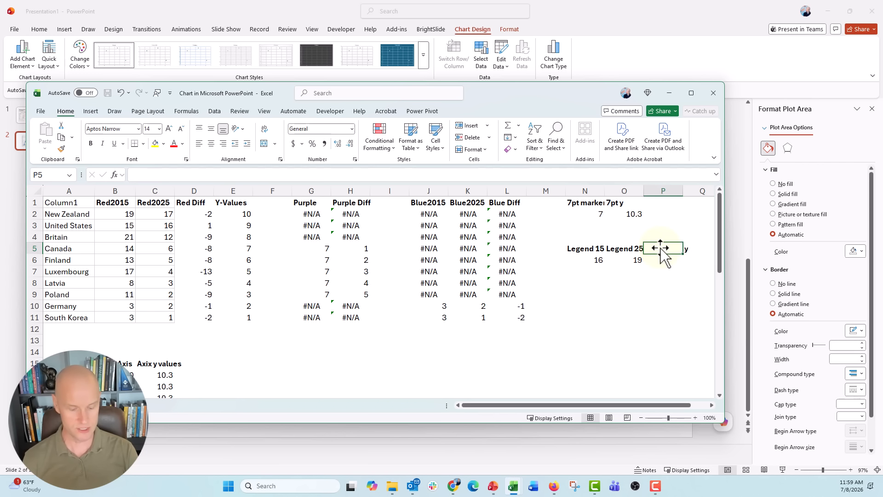
pyautogui.write('Dif')
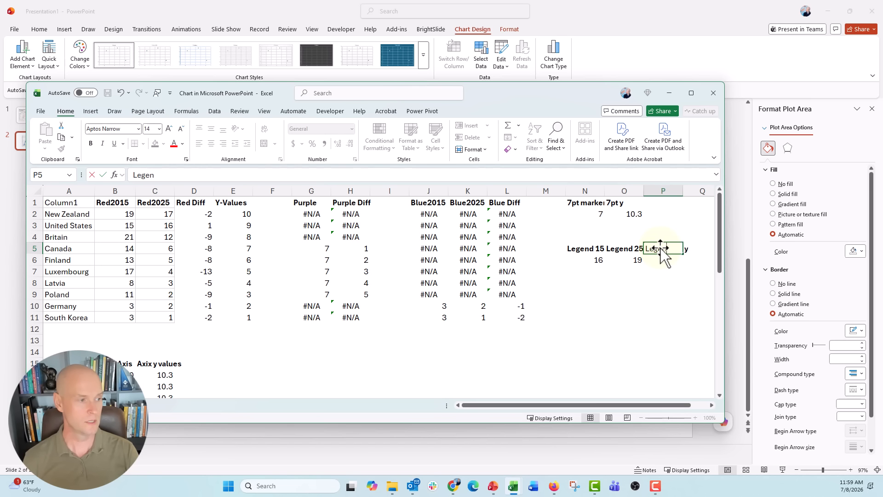
pyautogui.write('if')
pyautogui.press('Return')
# Enter the formula =O6-N6 in P6 and make the Legend Diff header in P5 bold
pyautogui.write('=')
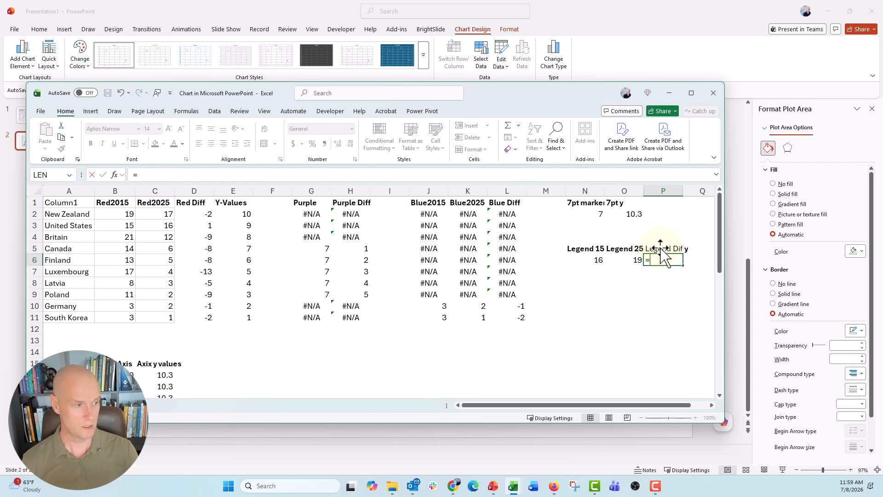
pyautogui.press('Left')
pyautogui.write('-')
pyautogui.press('Left')
pyautogui.press('Left')
pyautogui.press('Return')
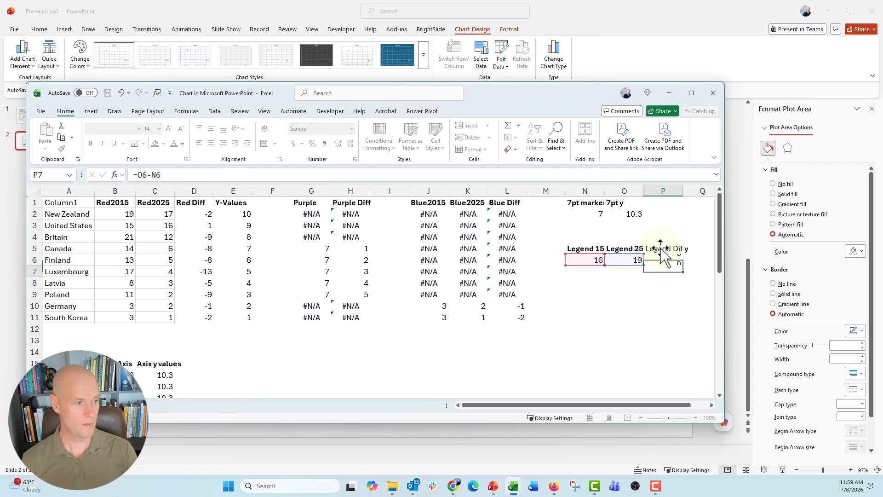
pyautogui.click(663, 250)
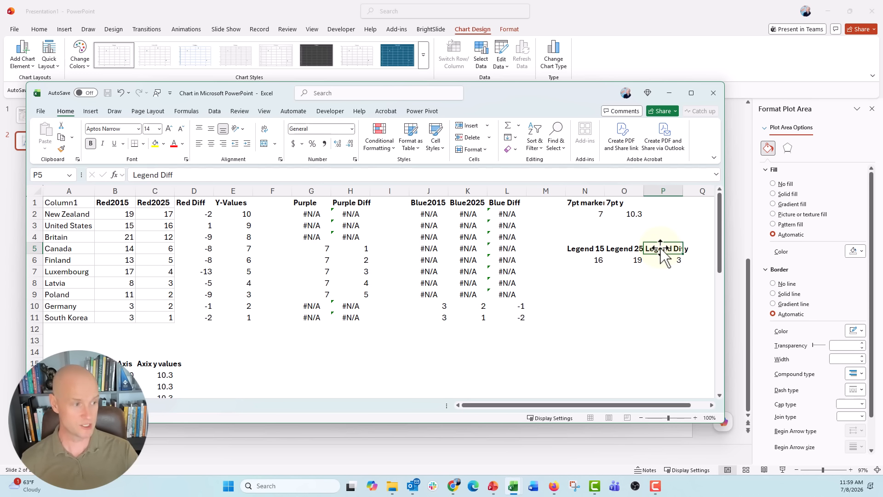
pyautogui.click(660, 259)
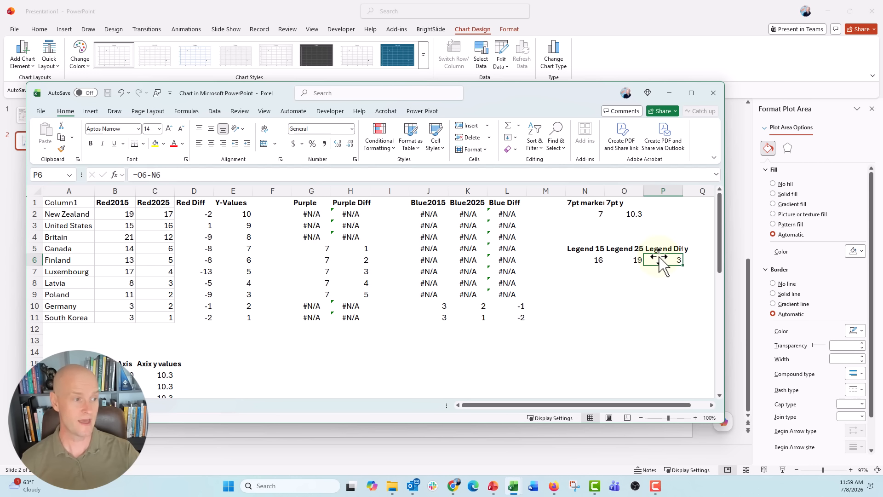
# Close the data sheet and add a chart series with its name from N5, X value from N6 and Y value from Q6
pyautogui.moveTo(570, 99); pyautogui.dragTo(507, 88)
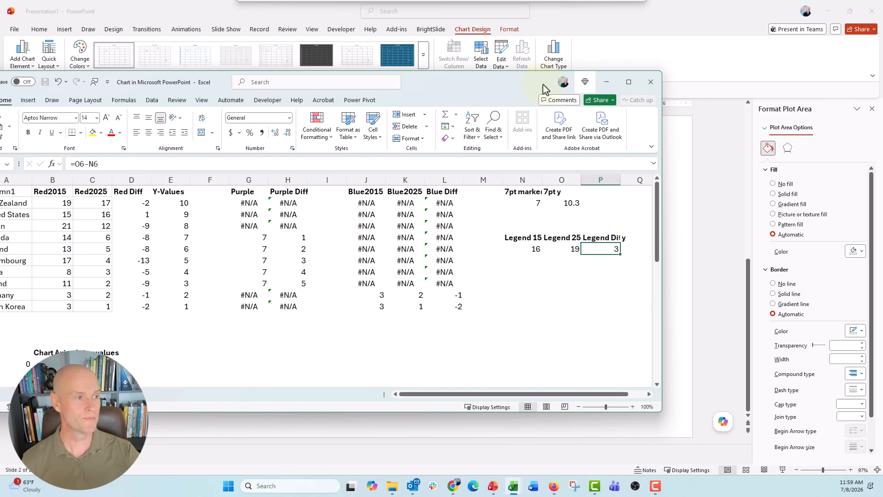
pyautogui.click(650, 83)
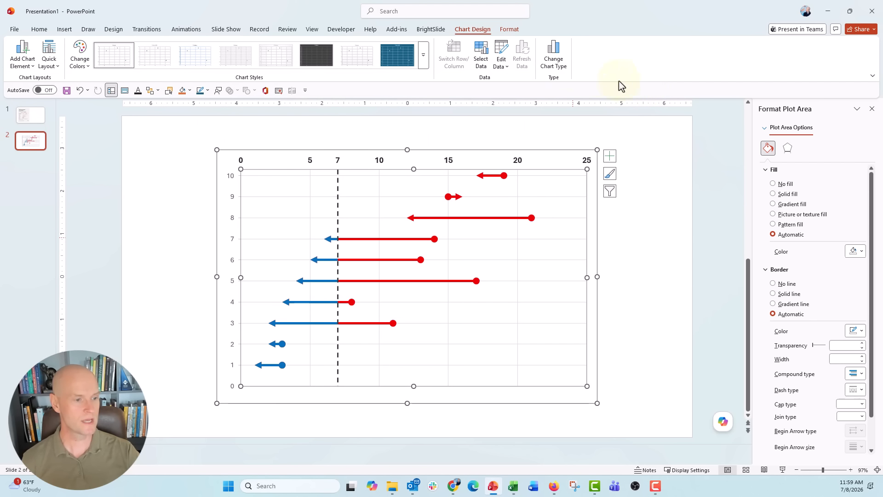
pyautogui.click(480, 56)
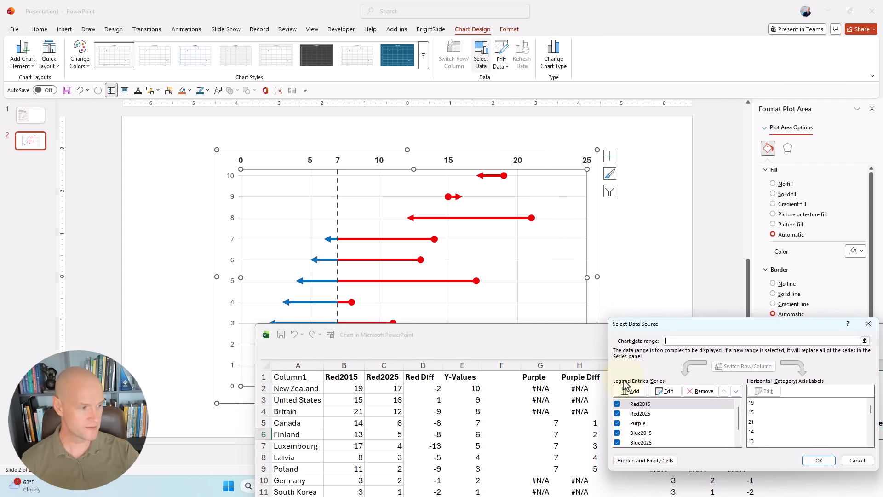
pyautogui.click(628, 390)
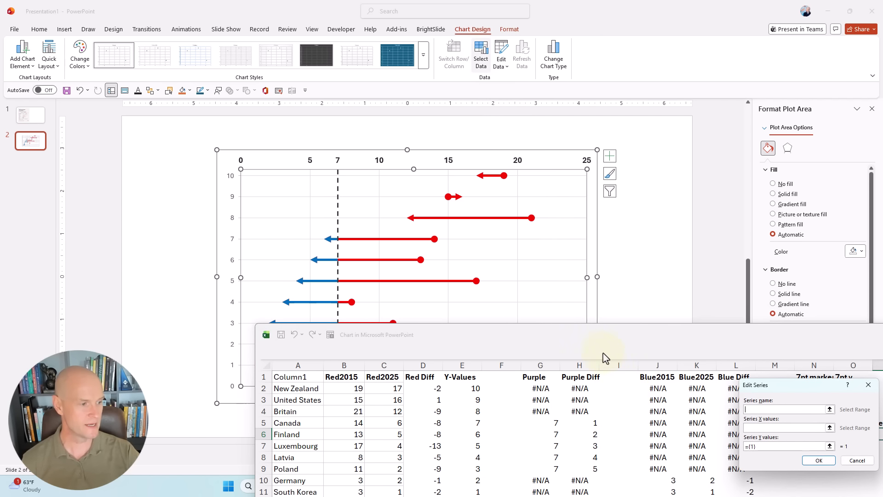
pyautogui.moveTo(604, 359); pyautogui.dragTo(357, 54)
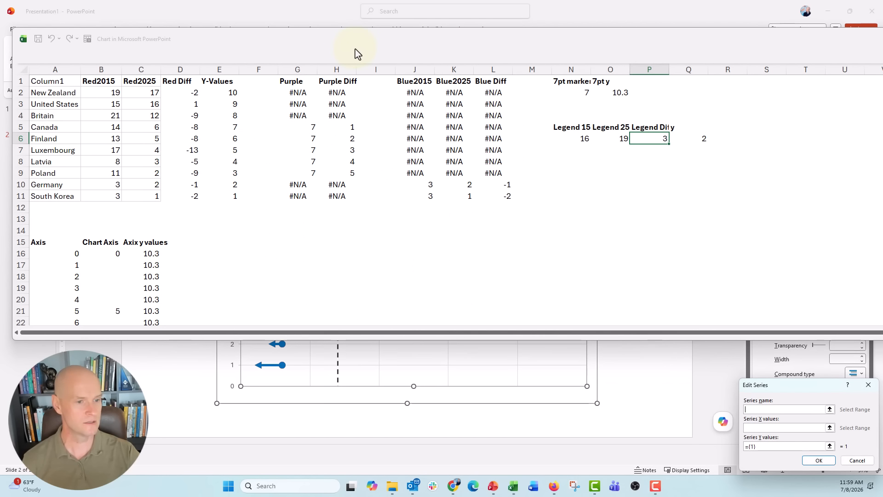
pyautogui.click(563, 128)
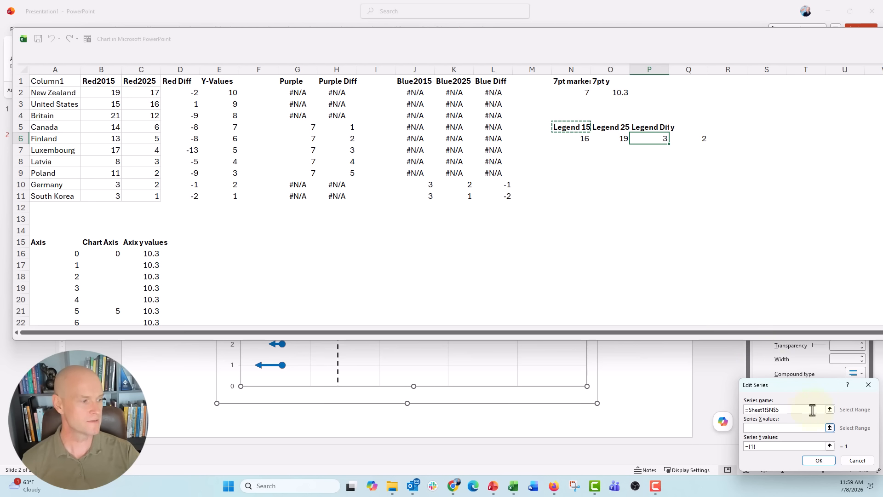
pyautogui.click(830, 428)
pyautogui.click(580, 140)
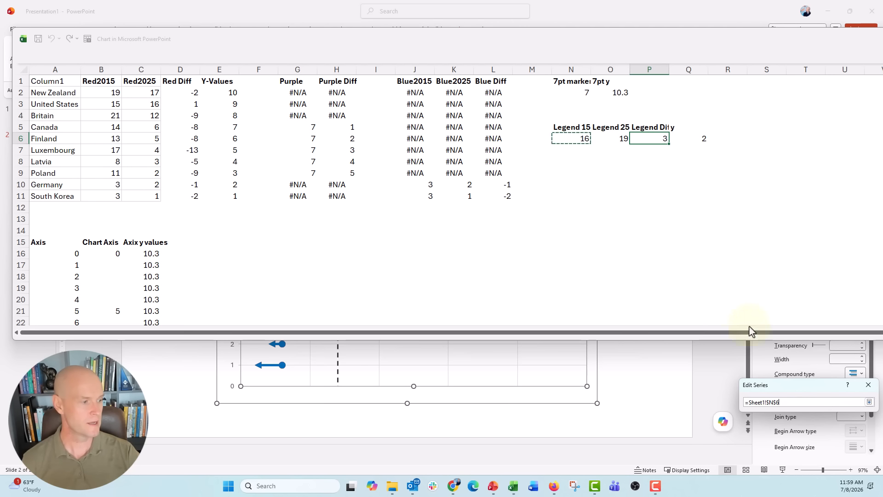
pyautogui.press('Return')
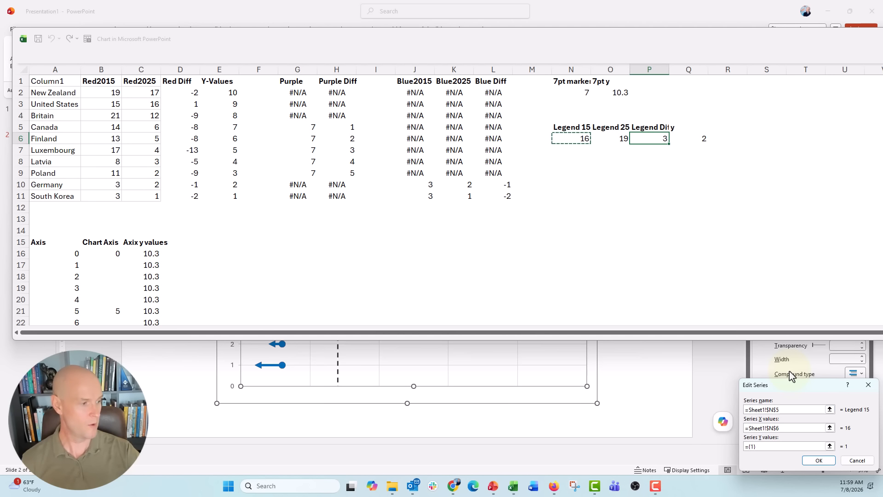
pyautogui.click(830, 446)
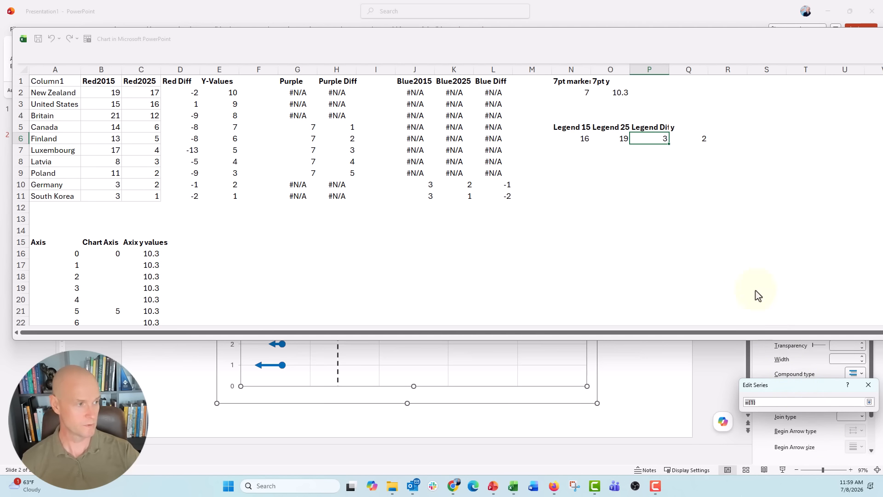
pyautogui.click(690, 142)
pyautogui.press('Return')
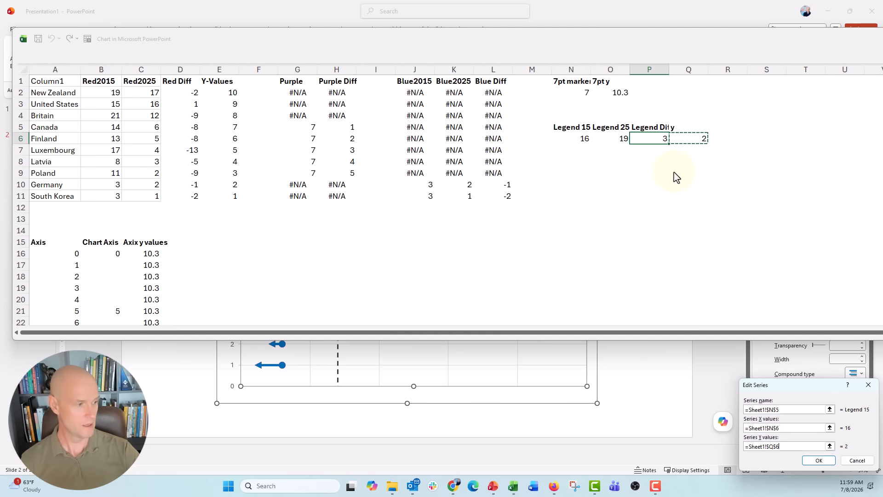
pyautogui.click(818, 459)
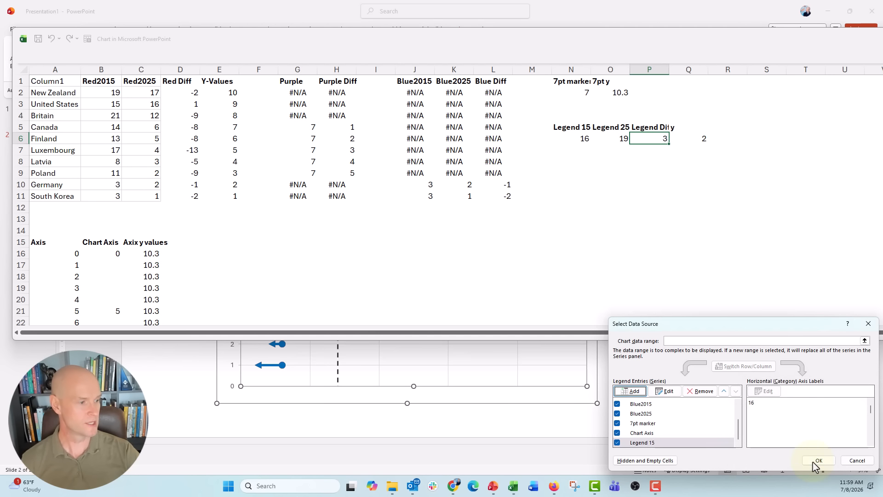
# Add another chart series with its name from O5, X value from O6 and Y value from Q6, and apply the data source changes
pyautogui.click(631, 391)
pyautogui.click(611, 128)
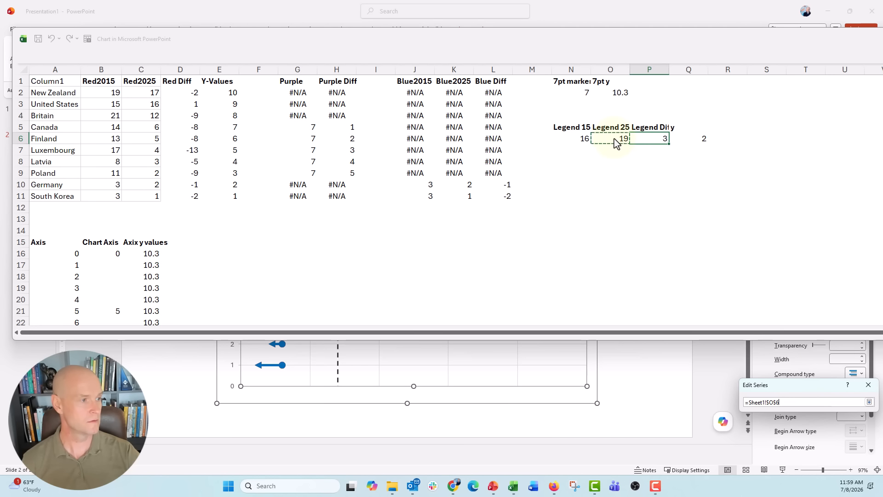
pyautogui.press('Return')
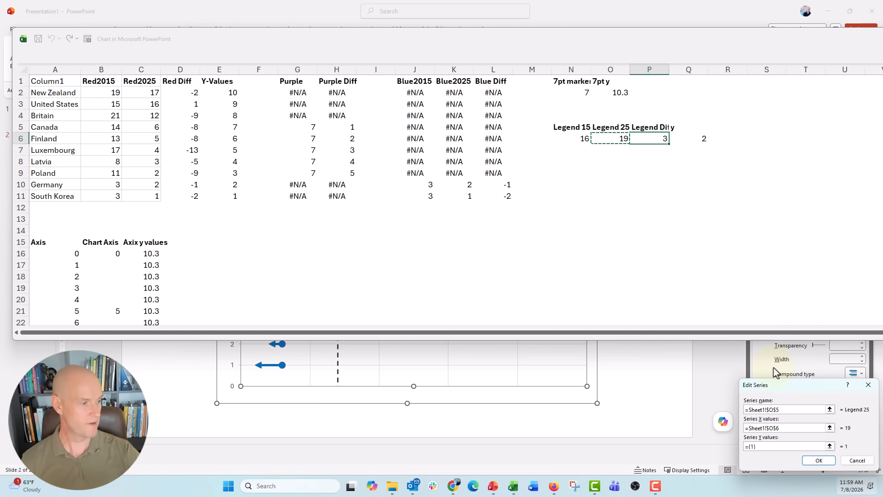
pyautogui.click(833, 449)
pyautogui.click(664, 139)
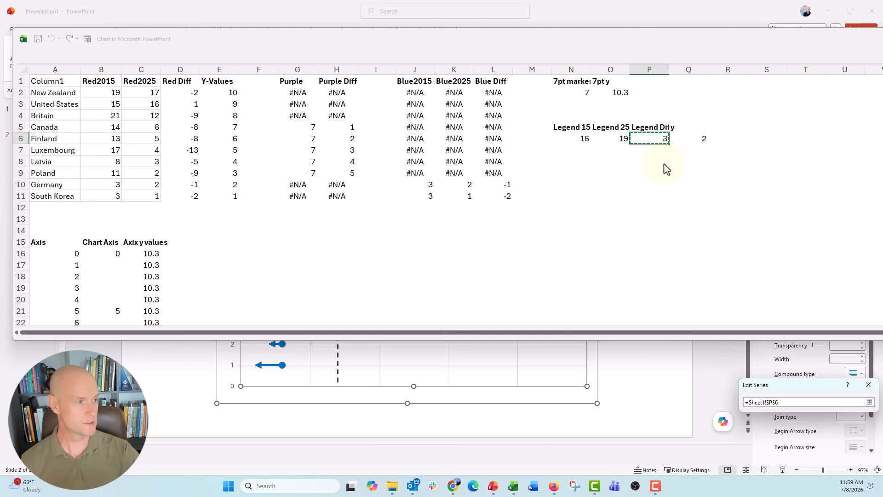
pyautogui.press('Right')
pyautogui.press('Return')
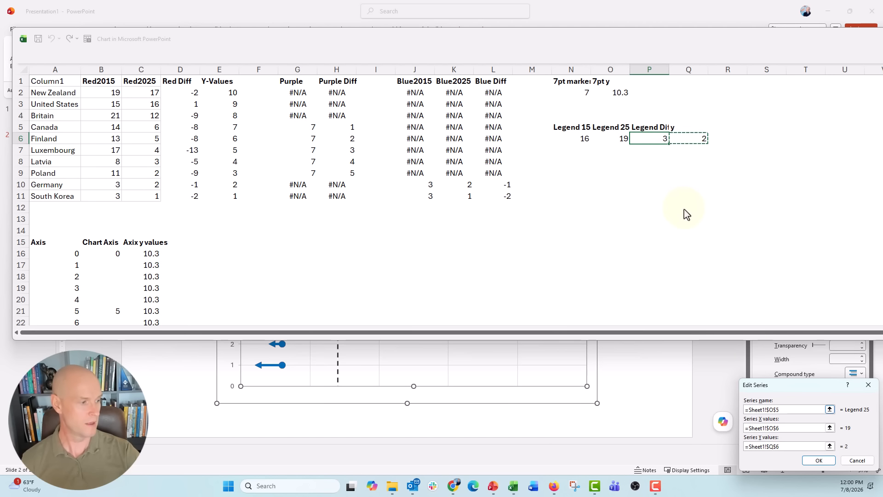
pyautogui.click(818, 460)
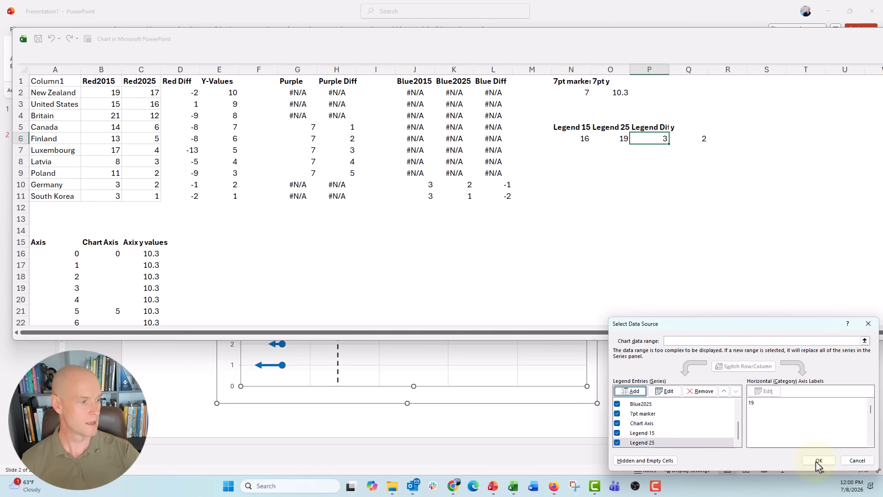
pyautogui.click(818, 460)
pyautogui.click(700, 336)
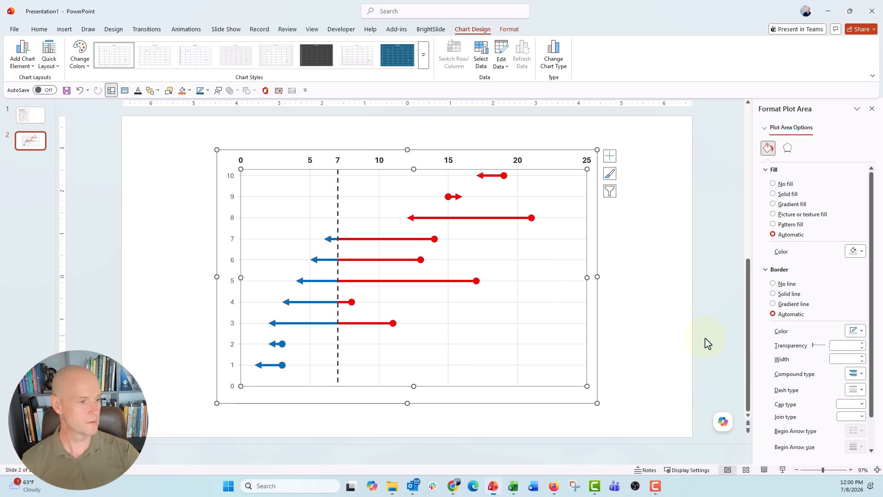
# Add error bars to the Legend 15 series and delete its Y error bars
pyautogui.click(765, 127)
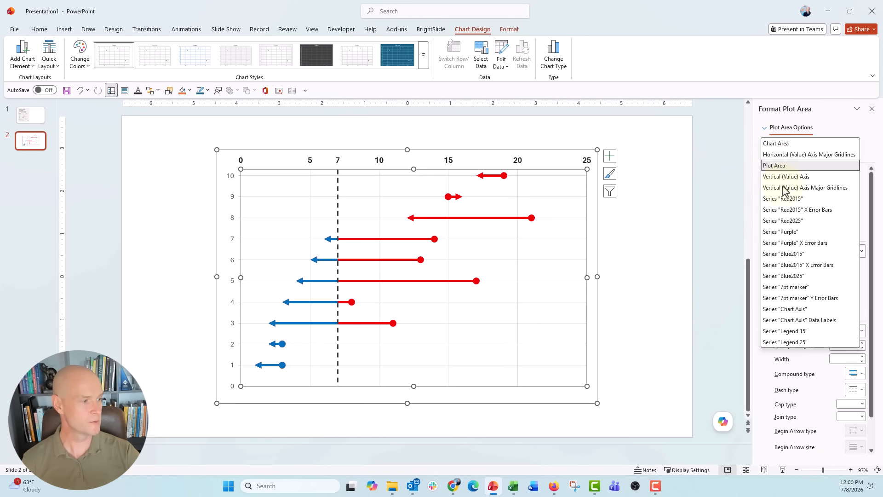
pyautogui.click(824, 334)
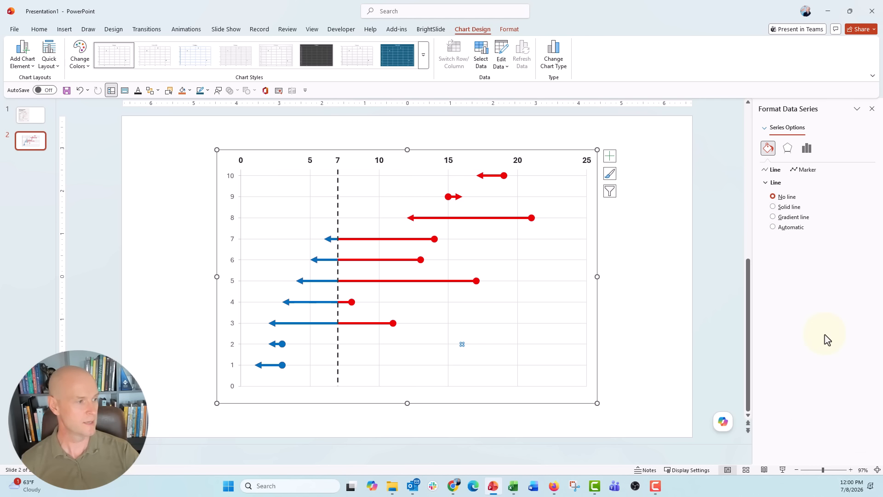
pyautogui.click(805, 170)
pyautogui.click(791, 182)
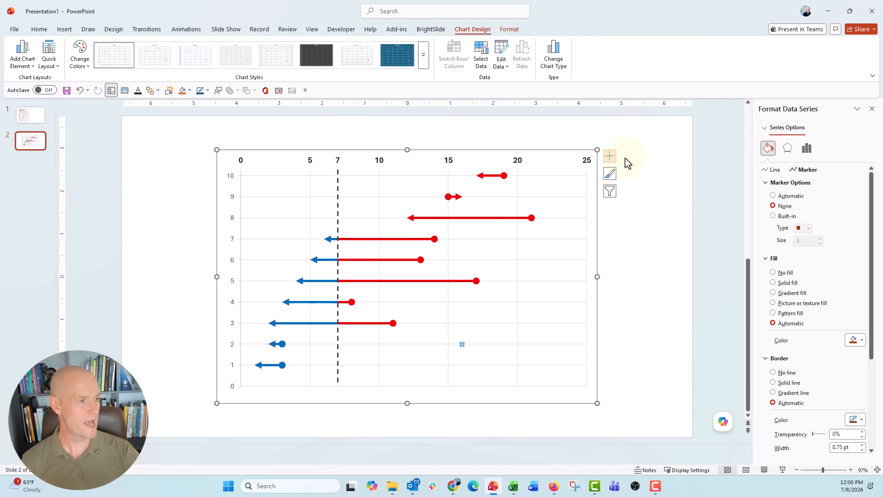
pyautogui.click(609, 156)
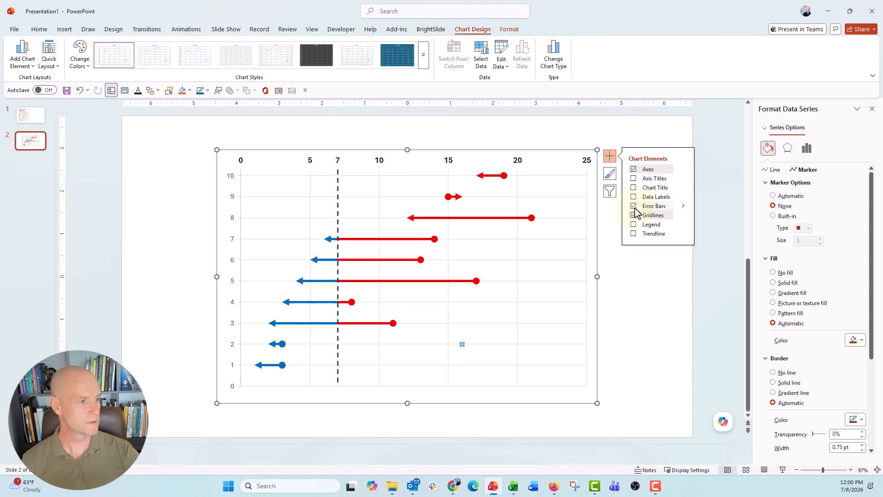
pyautogui.click(685, 208)
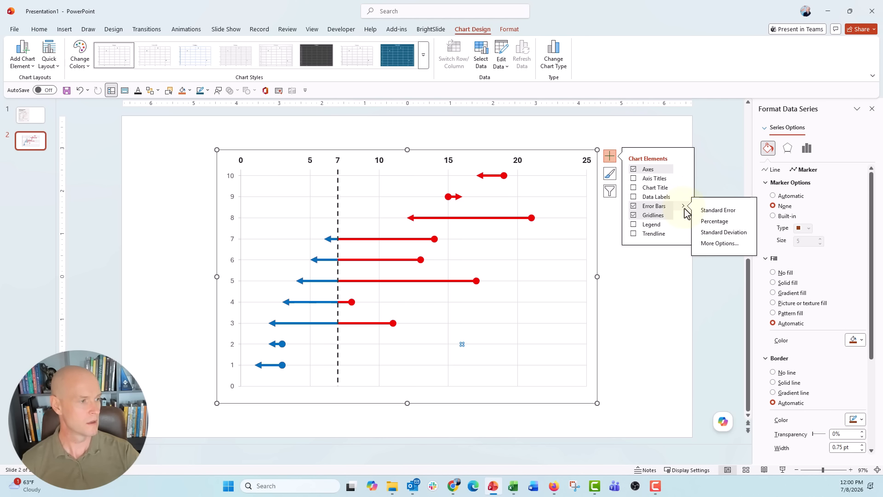
pyautogui.click(765, 129)
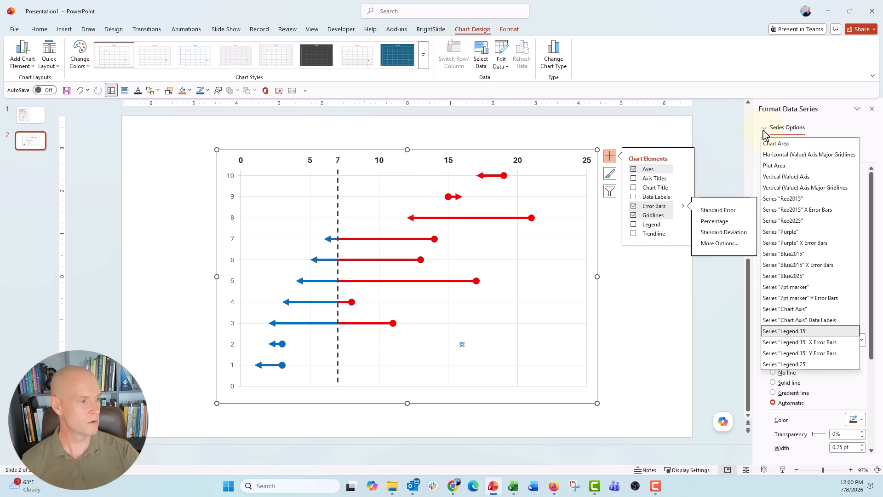
pyautogui.click(835, 353)
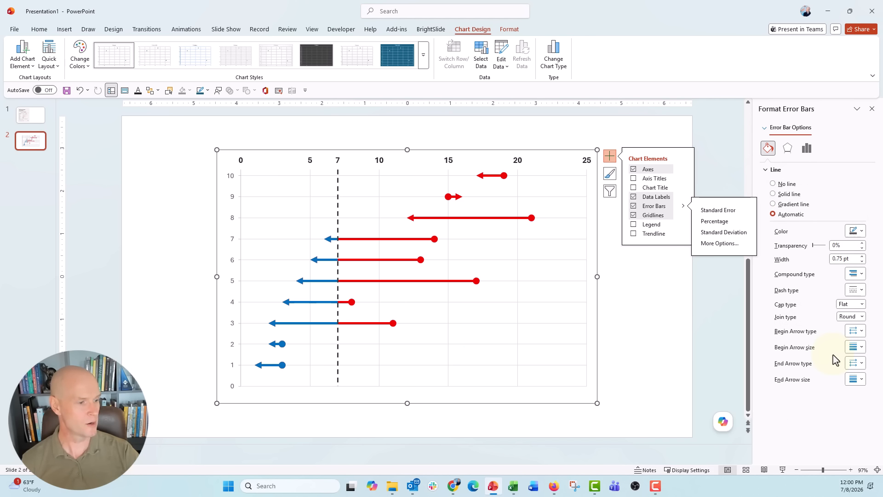
pyautogui.press('Escape')
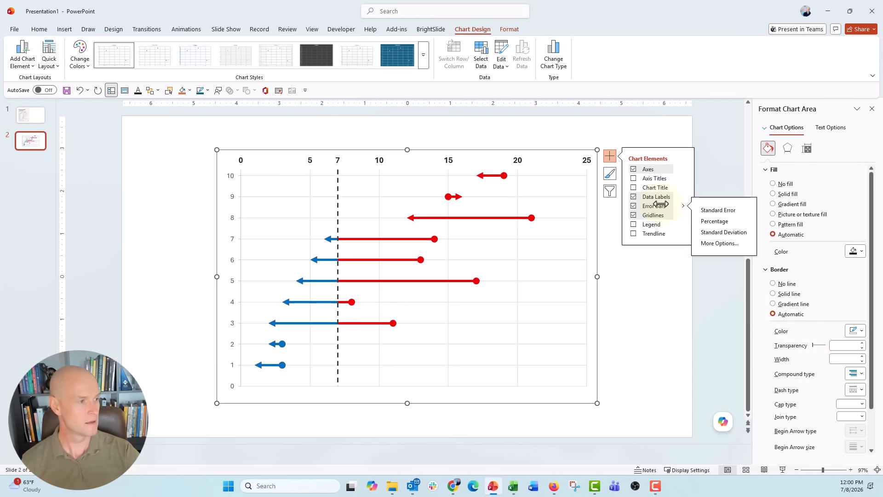
pyautogui.click(609, 158)
# Set the Legend 15 series' X error bars to the No Cap end style with a custom error amount
pyautogui.click(764, 128)
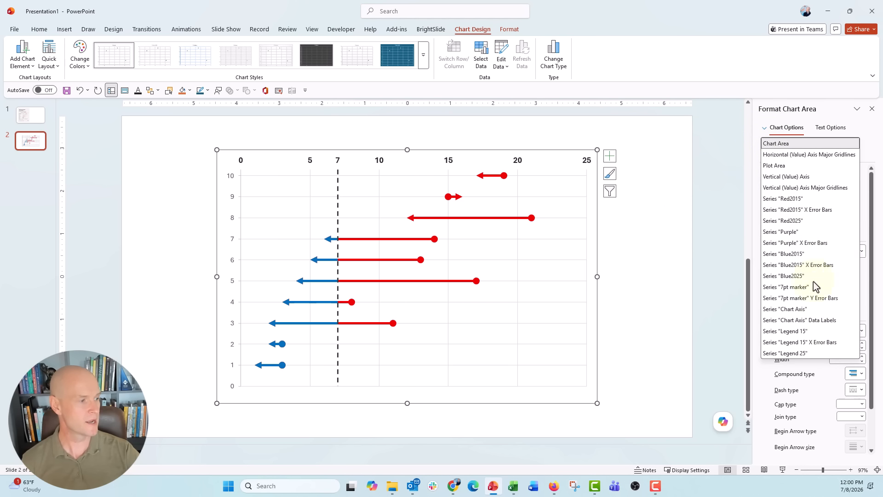
pyautogui.click(833, 343)
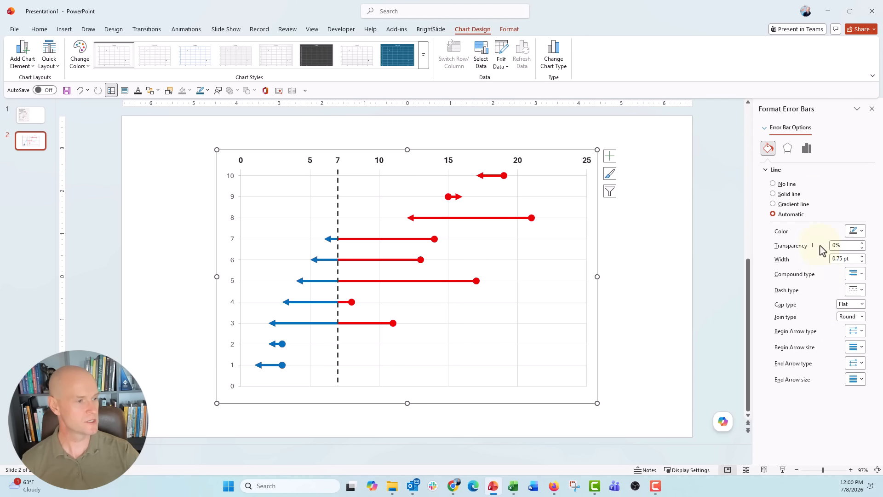
pyautogui.click(807, 150)
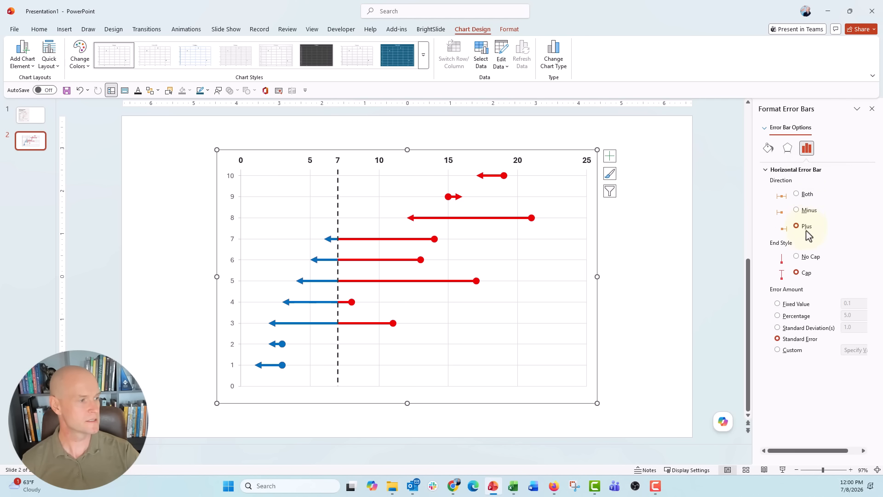
pyautogui.click(790, 352)
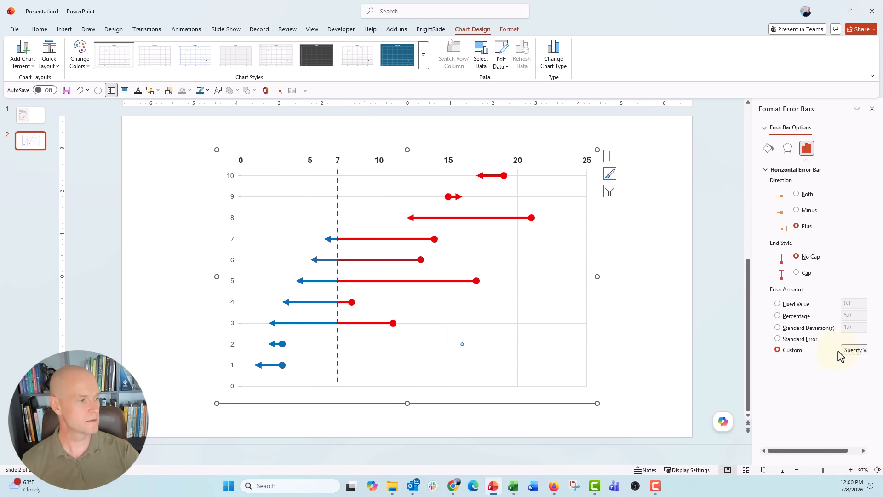
# Use cell P6 as both the positive and negative error value of the Legend 15 error bars, and close the data sheet
pyautogui.click(852, 351)
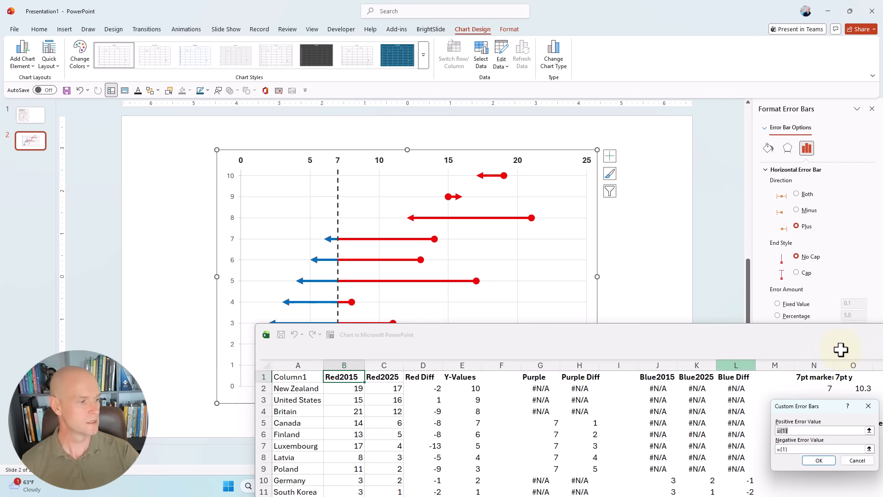
pyautogui.moveTo(707, 346); pyautogui.dragTo(405, 114)
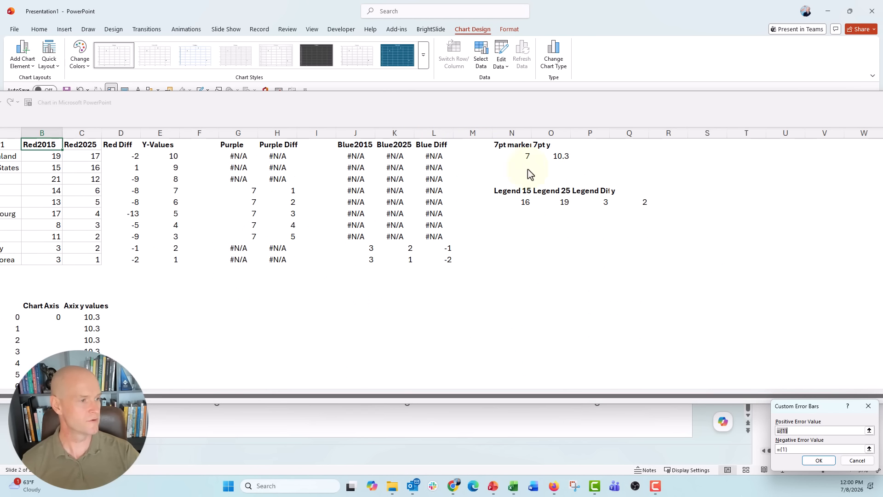
pyautogui.click(593, 203)
pyautogui.click(868, 449)
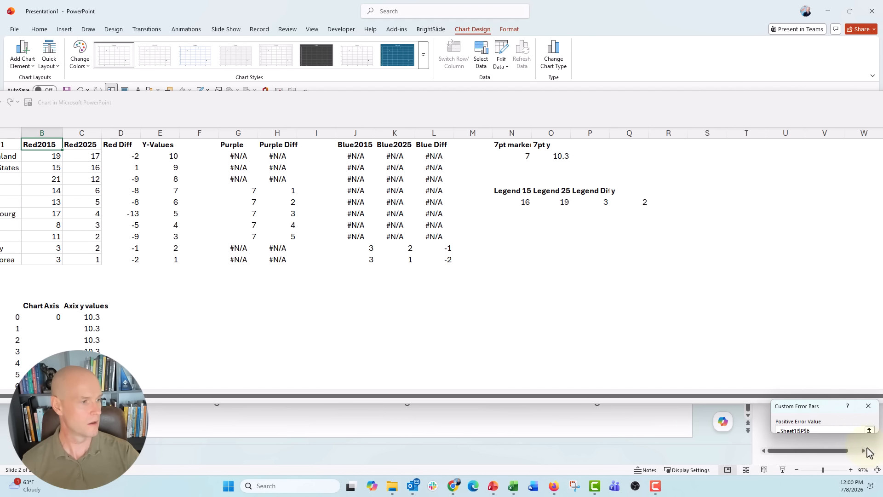
pyautogui.click(593, 205)
pyautogui.press('Return')
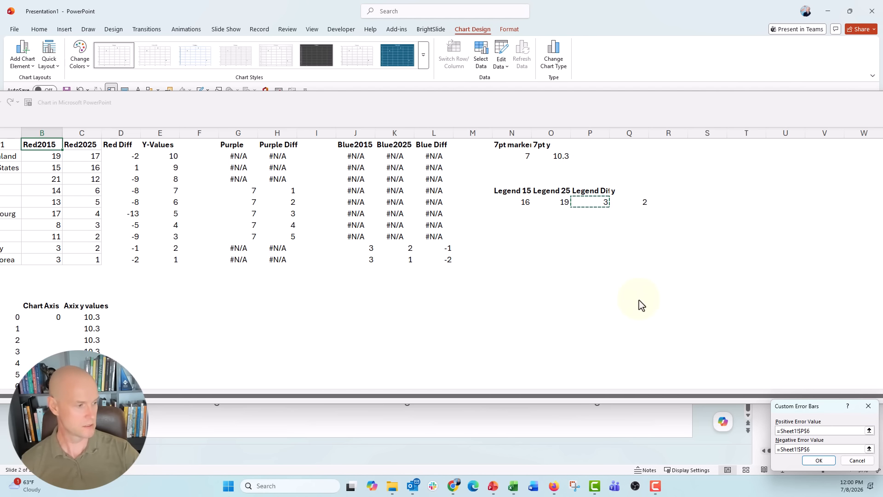
pyautogui.click(816, 464)
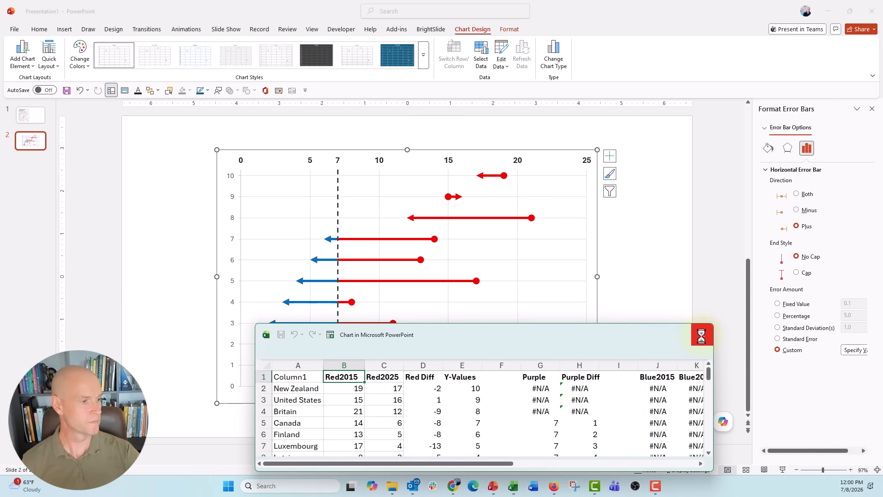
pyautogui.click(701, 335)
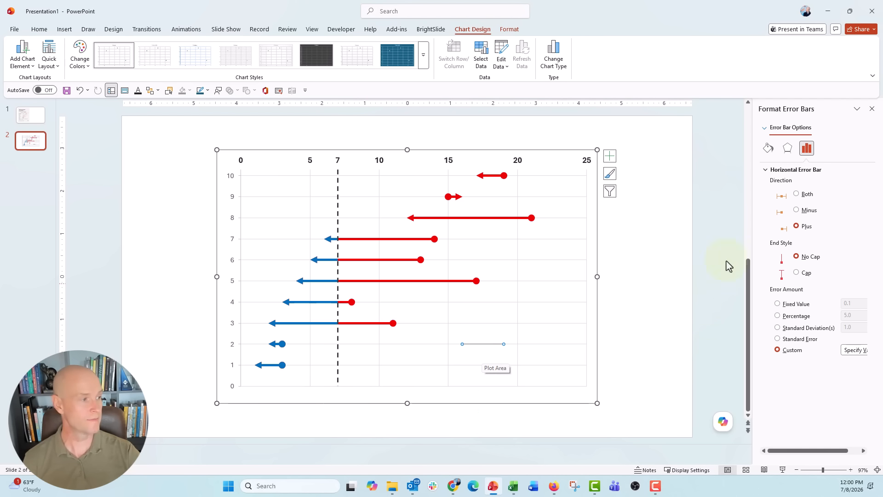
# Style the Legend 15 X error bar as a 4 pt line with an oval beginning and an arrowhead at the end
pyautogui.click(768, 147)
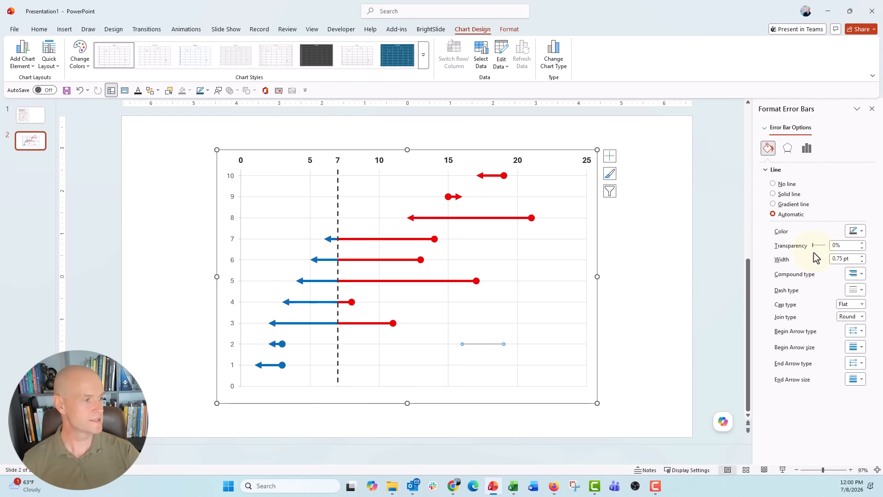
pyautogui.click(855, 330)
pyautogui.click(872, 365)
pyautogui.click(853, 368)
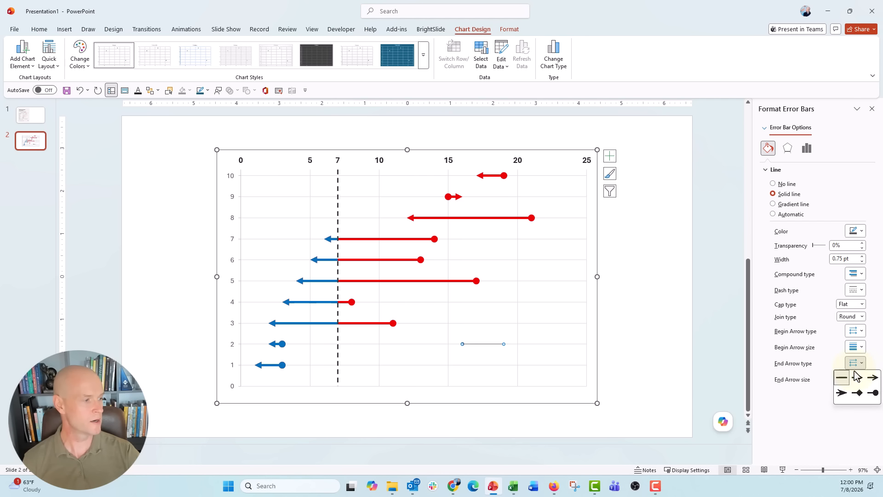
pyautogui.click(860, 379)
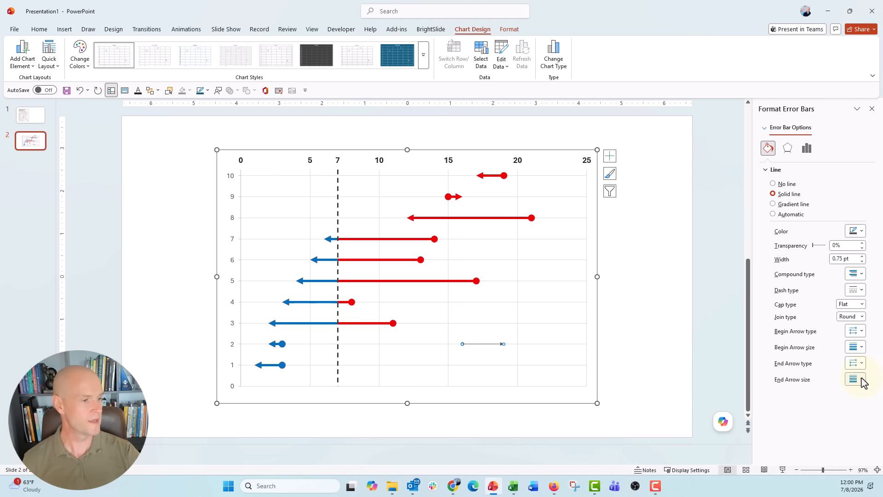
pyautogui.tripleClick(848, 259)
pyautogui.write('4')
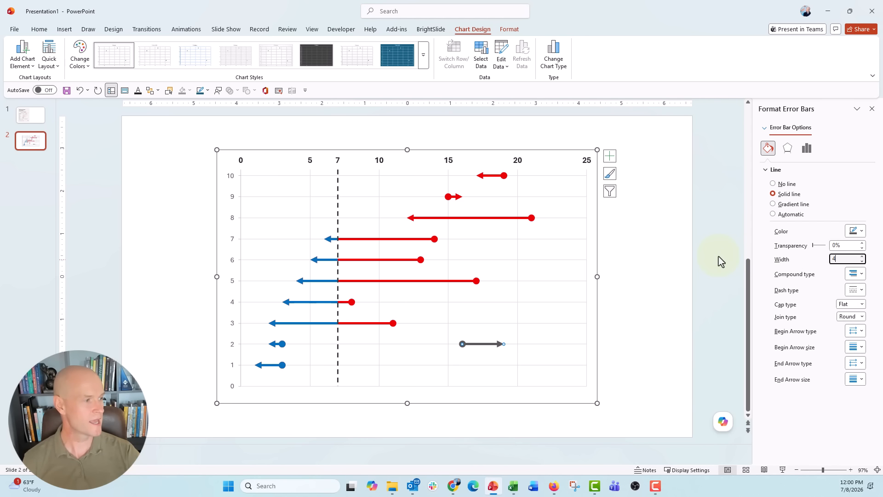
pyautogui.click(460, 346)
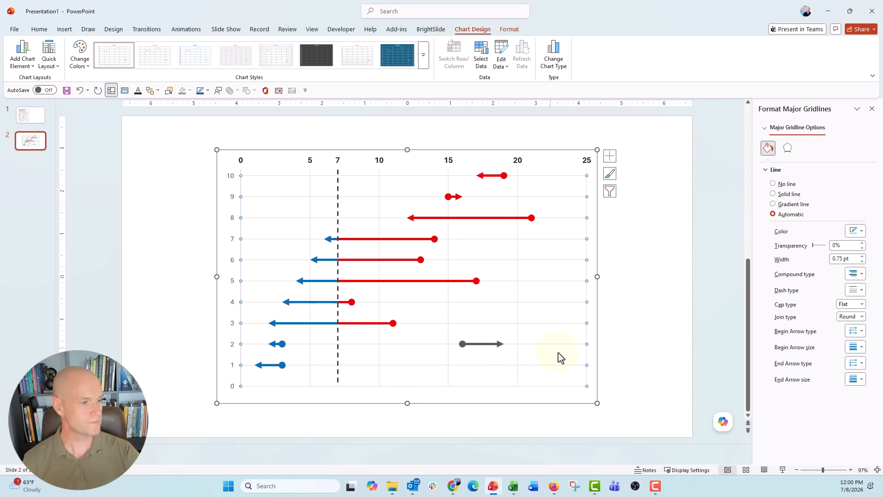
pyautogui.click(602, 359)
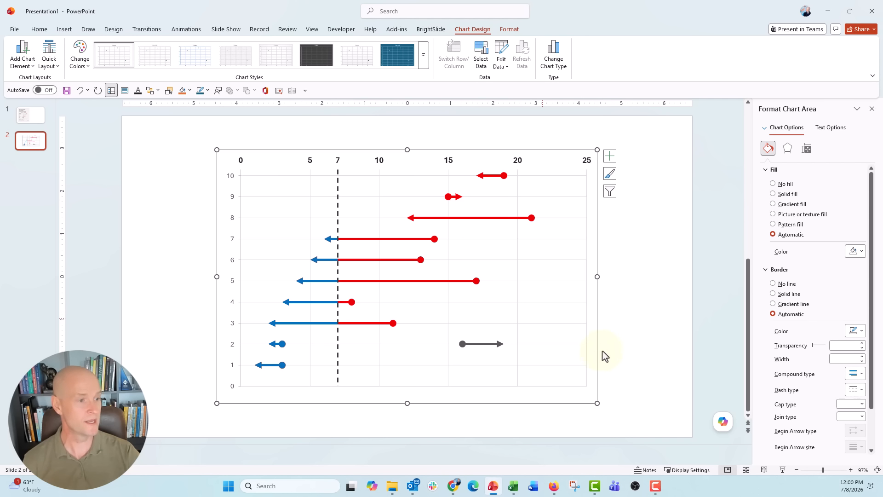
# Add a data label to the Legend 15 series marker and select that label for formatting
pyautogui.click(763, 129)
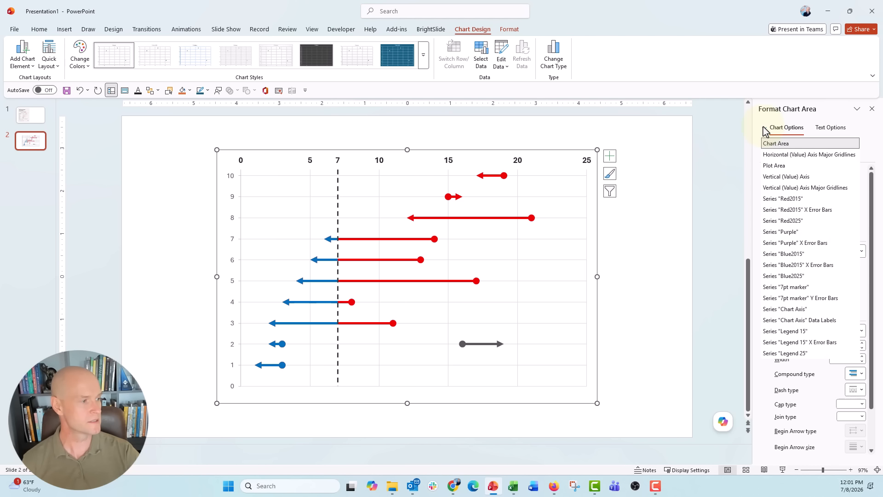
pyautogui.click(822, 334)
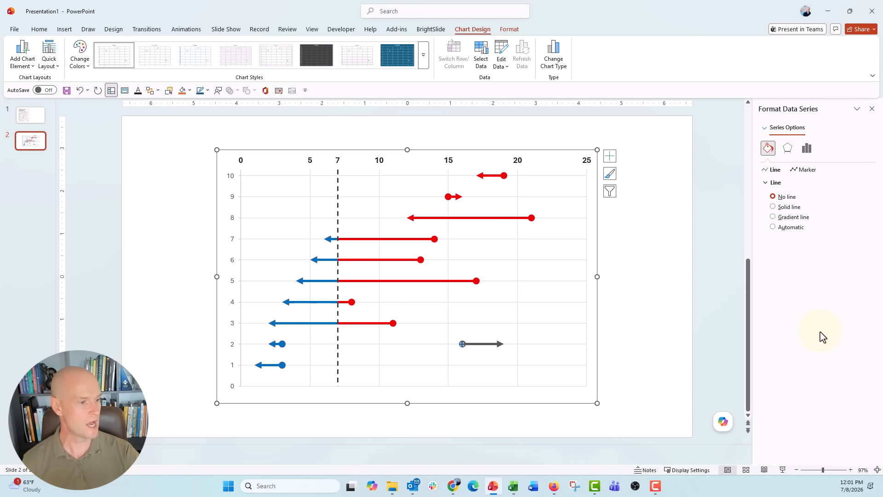
pyautogui.rightClick(464, 346)
pyautogui.press('Escape')
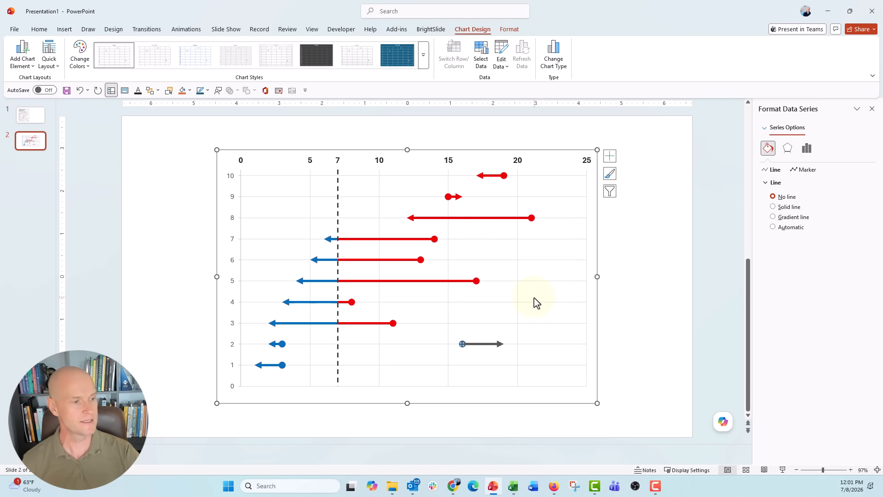
pyautogui.click(468, 344)
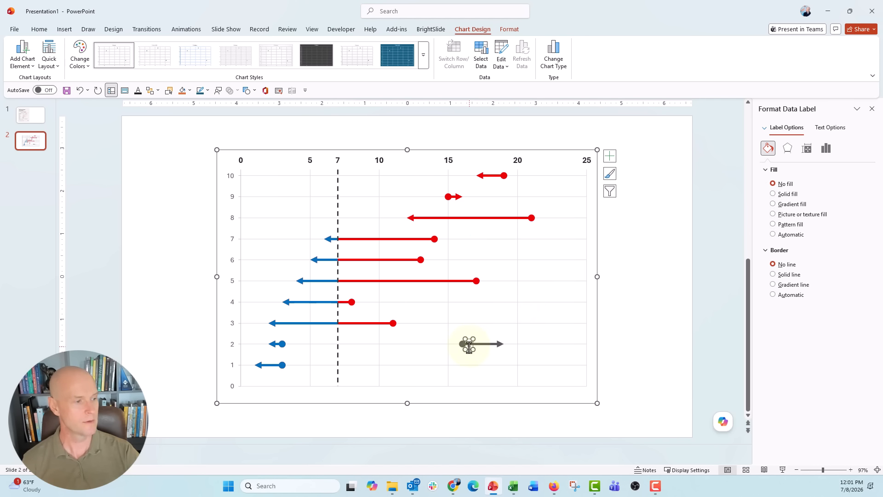
# Position the Legend 15 data label to the left of its marker and make it show only the series name
pyautogui.click(825, 150)
pyautogui.click(784, 170)
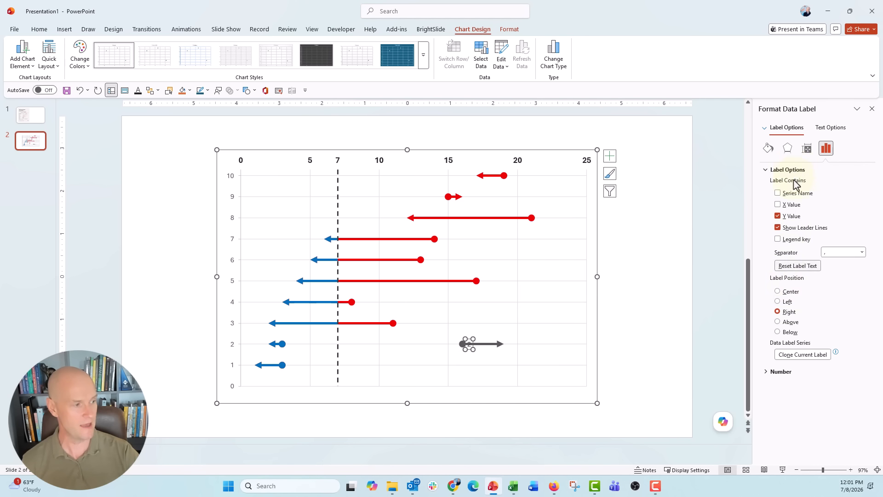
pyautogui.click(786, 303)
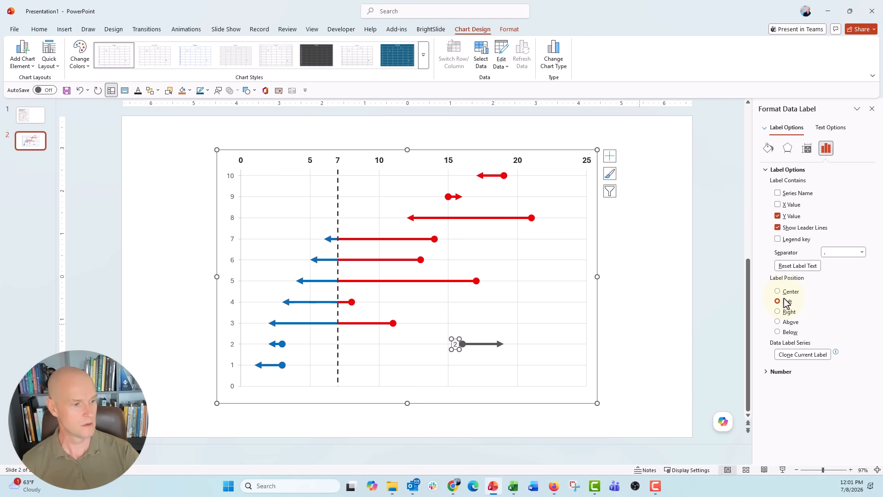
pyautogui.click(782, 205)
pyautogui.click(777, 216)
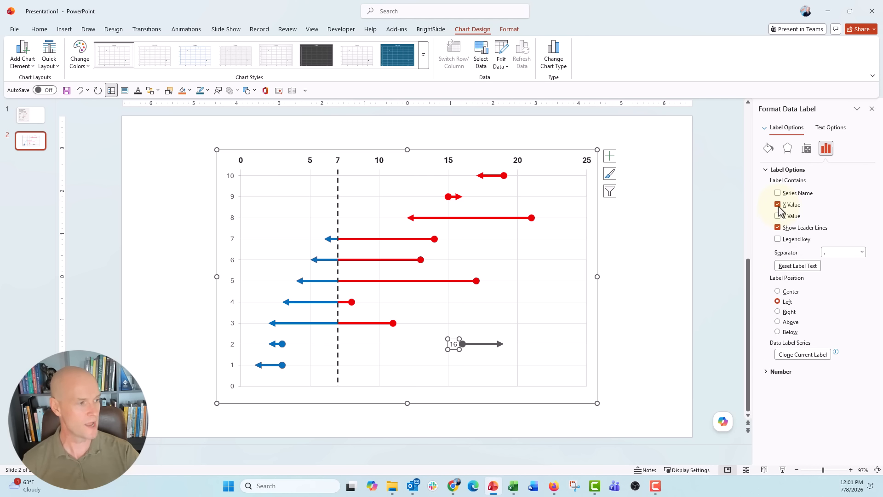
pyautogui.click(778, 205)
pyautogui.click(777, 193)
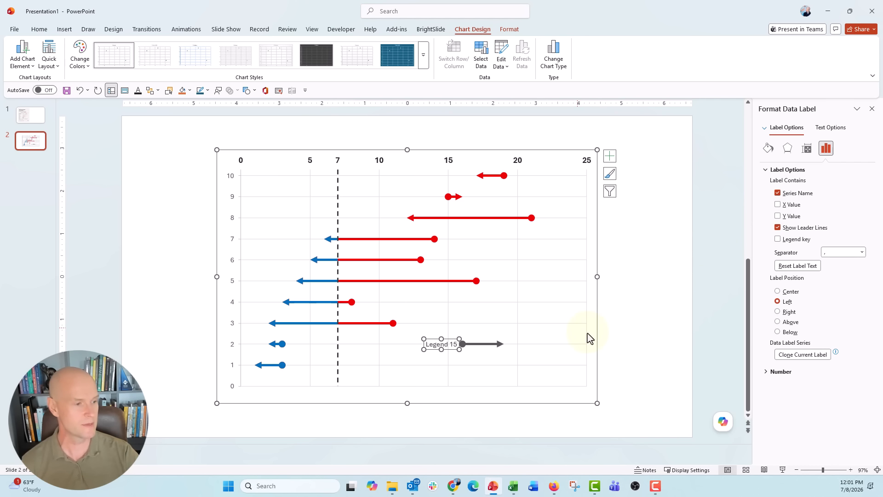
# Format the Legend 15 data label as bold 14 pt grey text with a solid fill
pyautogui.click(40, 30)
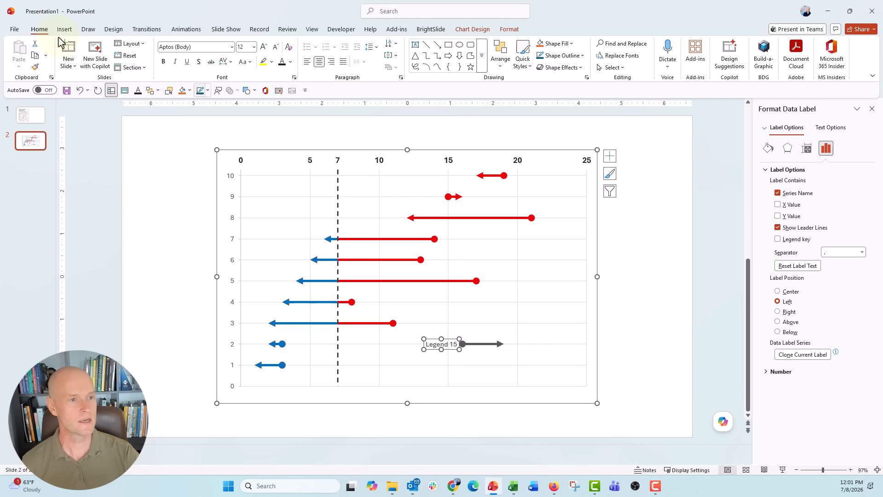
pyautogui.click(164, 61)
pyautogui.click(263, 46)
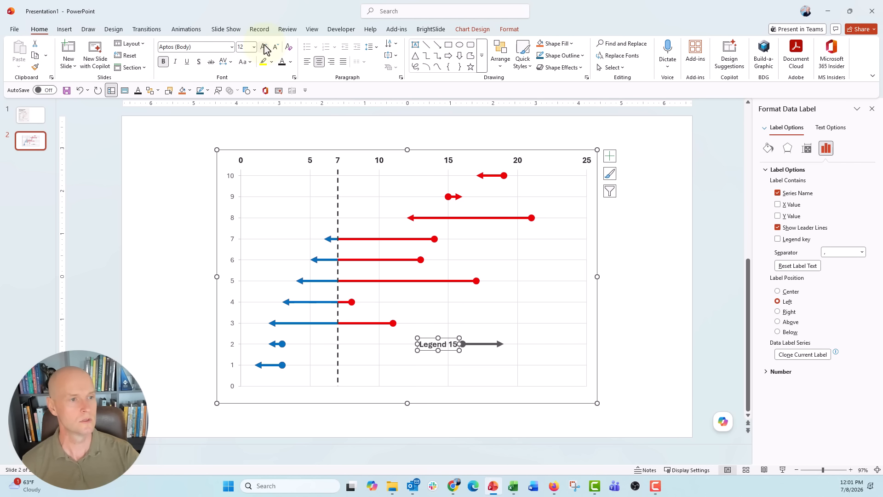
pyautogui.click(292, 62)
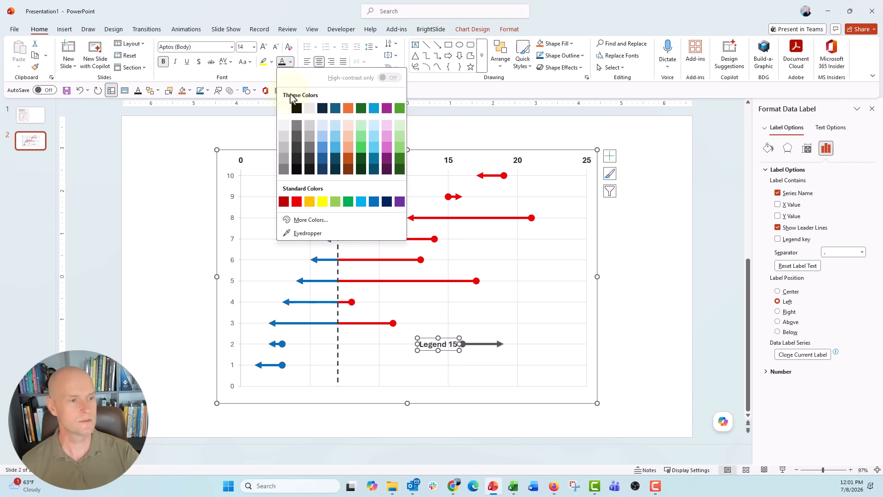
pyautogui.click(284, 170)
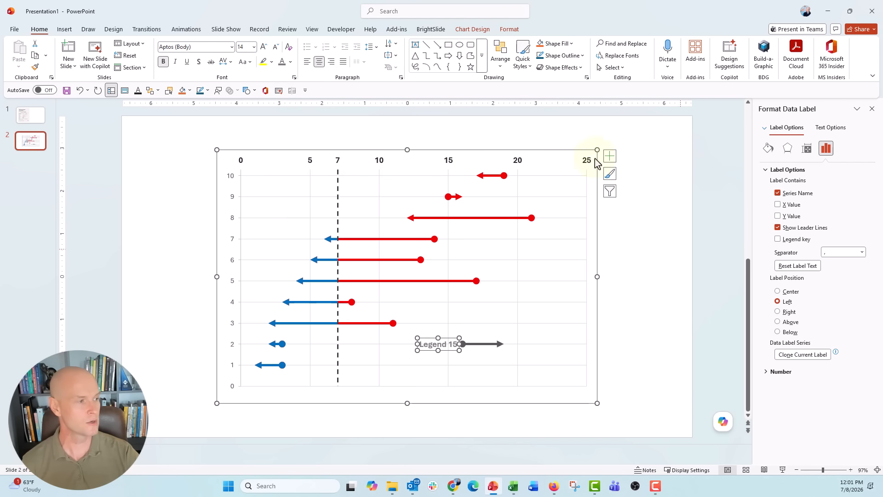
pyautogui.click(767, 147)
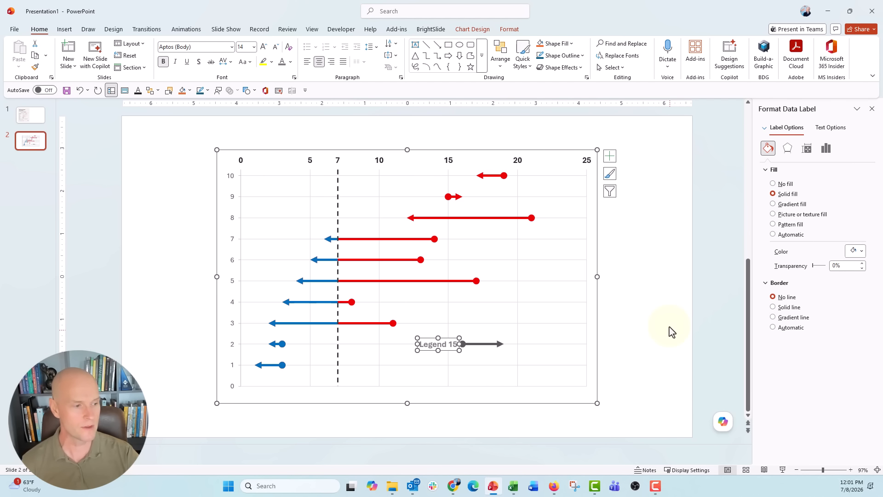
# Add a data label to the Legend 25 series at the tip of the grey legend arrow and select it
pyautogui.click(502, 346)
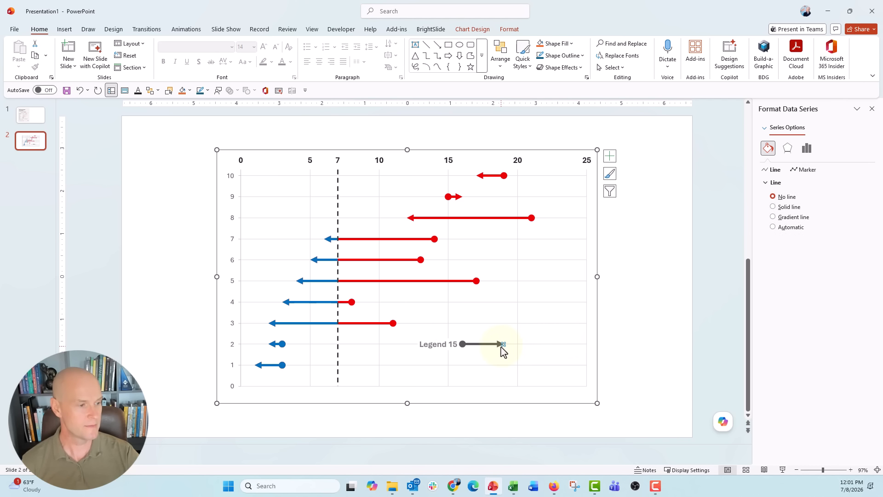
pyautogui.rightClick(502, 346)
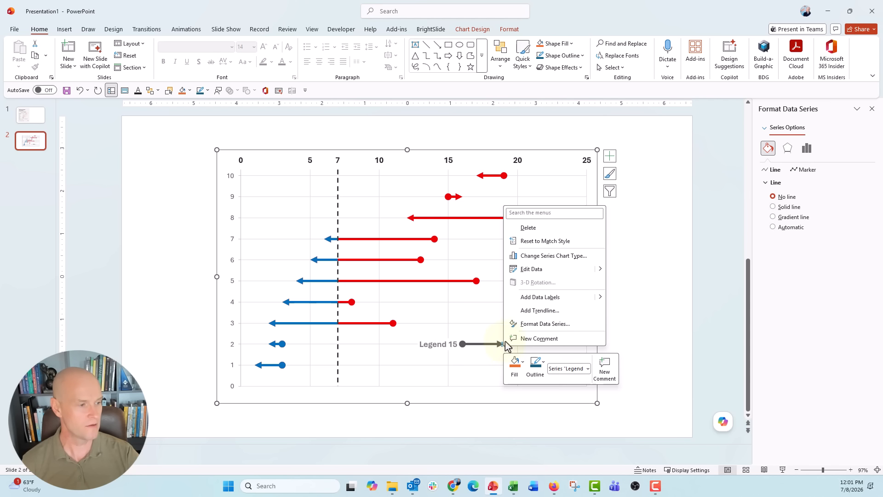
pyautogui.click(525, 298)
pyautogui.click(511, 345)
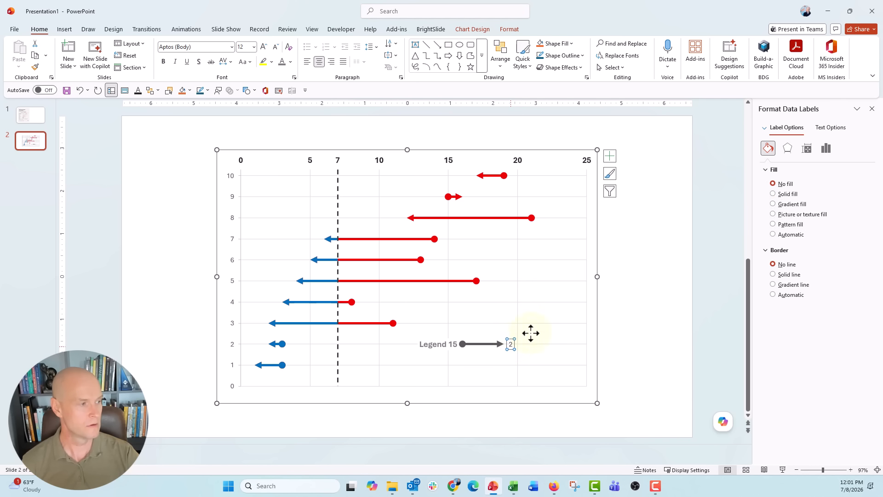
# Try to replace the Legend 25 data label's Y value with a value taken from worksheet cell P6
pyautogui.click(826, 147)
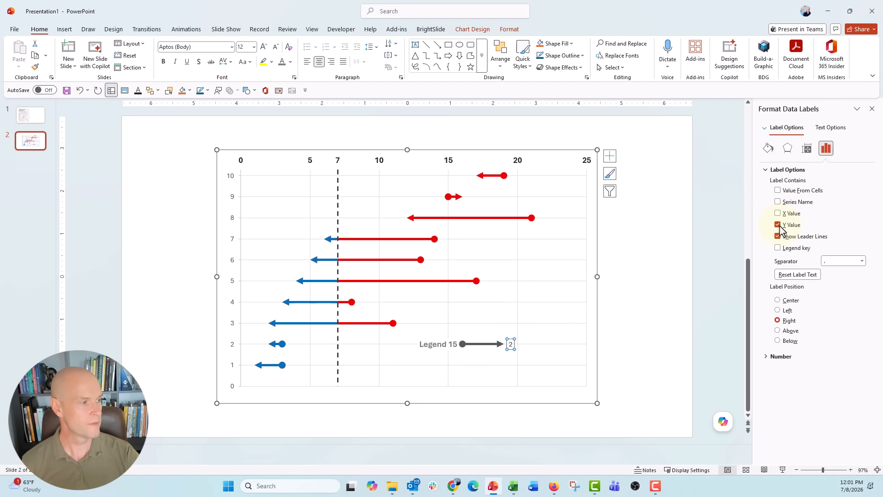
pyautogui.click(778, 225)
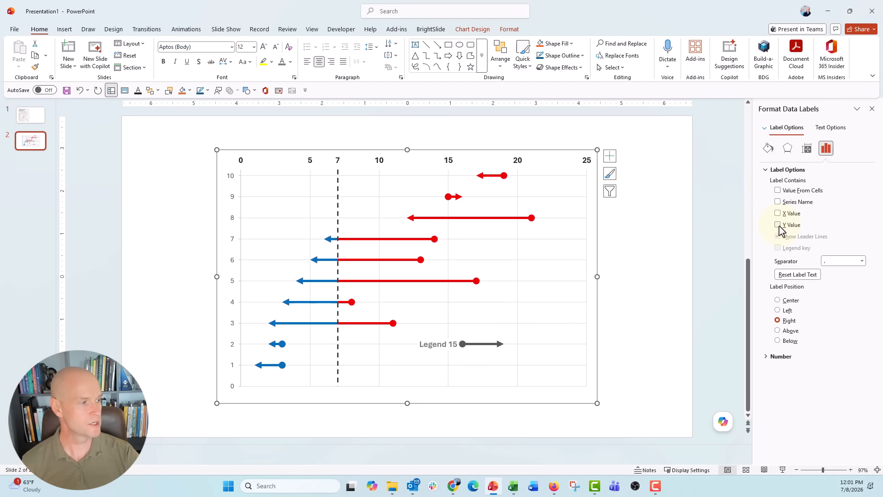
pyautogui.click(777, 190)
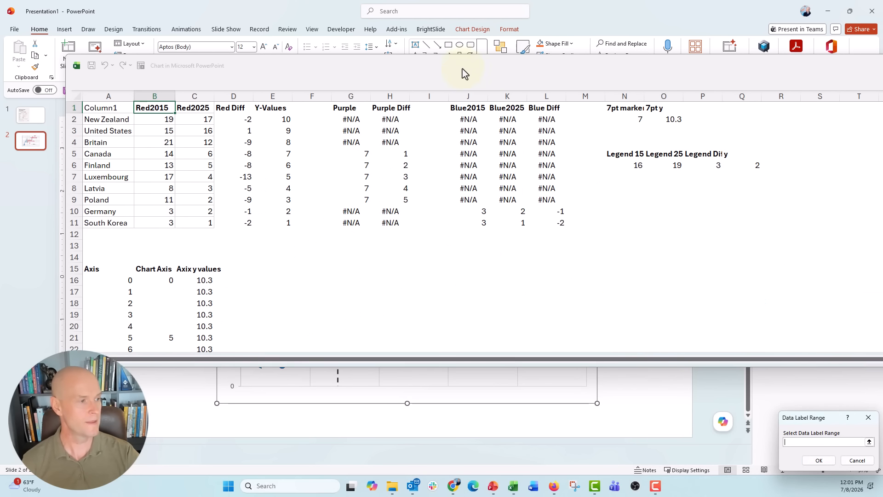
pyautogui.click(670, 164)
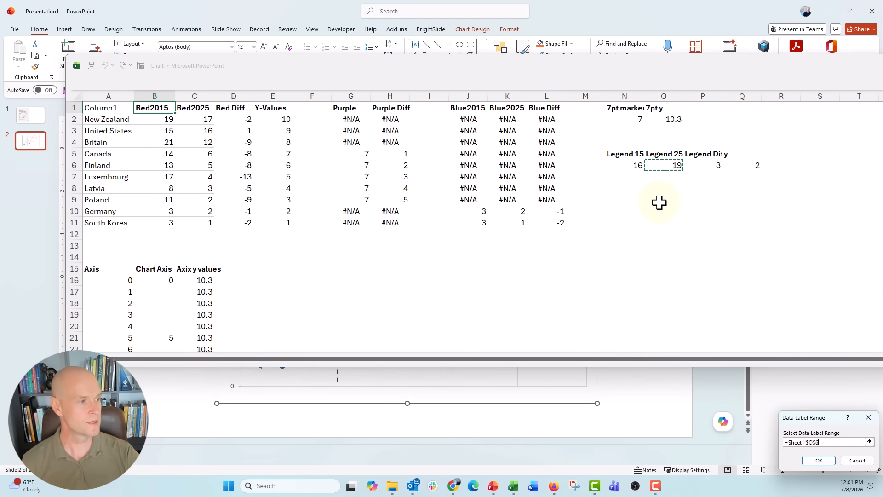
pyautogui.click(692, 167)
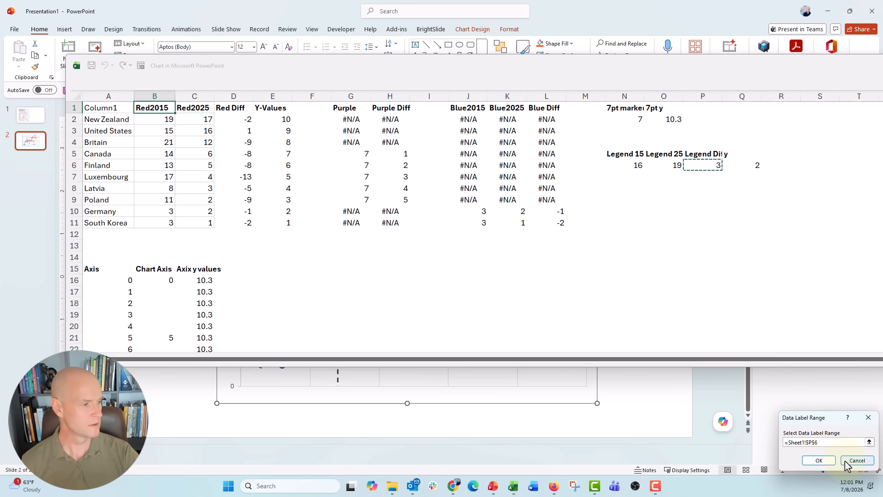
pyautogui.click(819, 460)
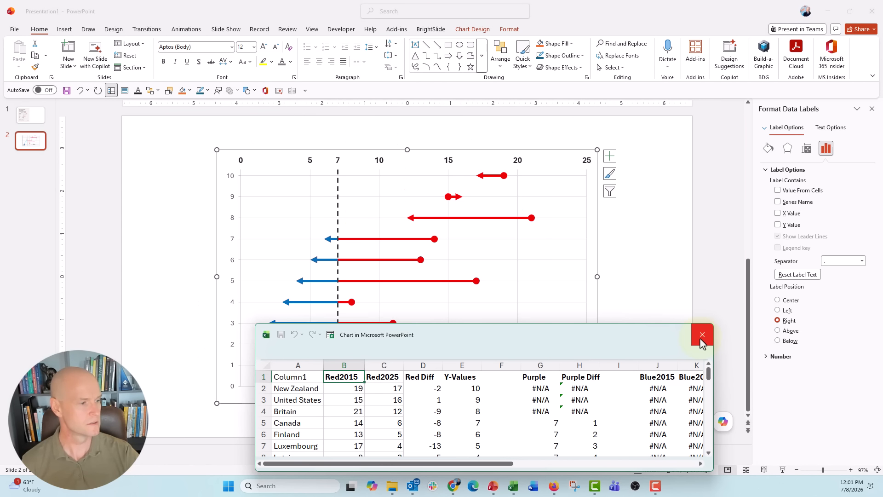
pyautogui.moveTo(591, 291); pyautogui.dragTo(387, 126)
pyautogui.click(449, 119)
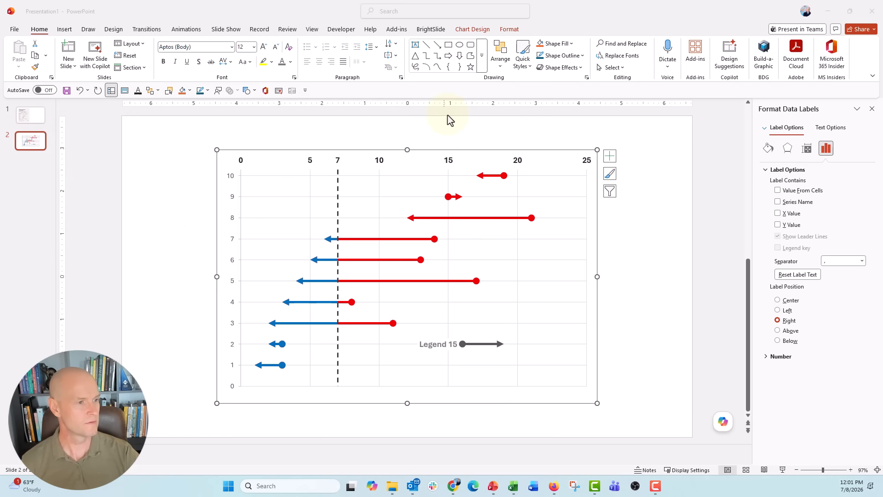
# Add a new data label to the Legend 25 series at the grey arrow's tip and make it show only the series name
pyautogui.click(504, 344)
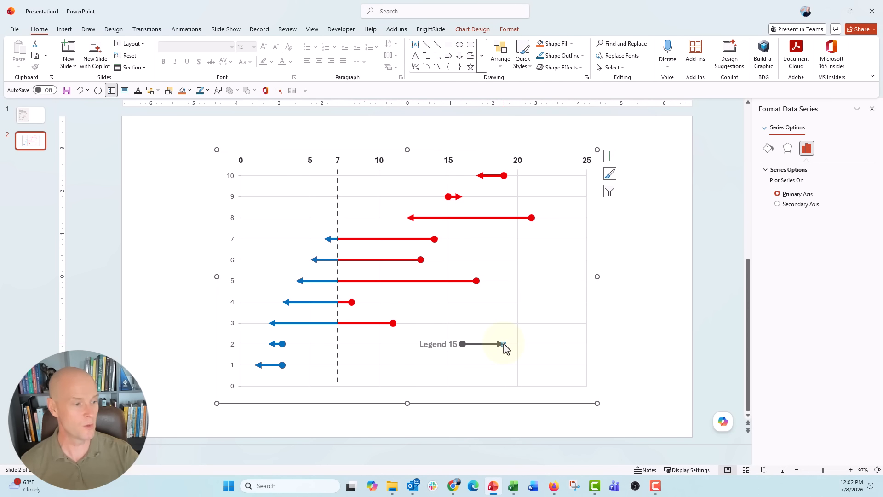
pyautogui.rightClick(504, 345)
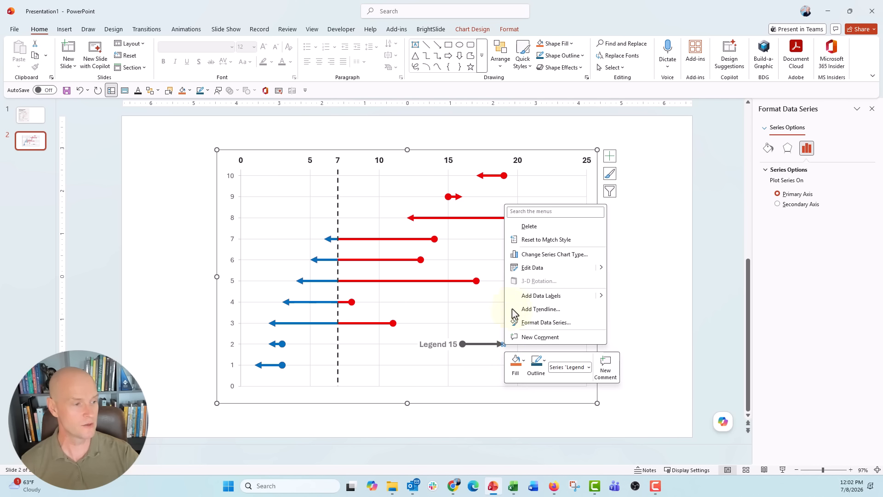
pyautogui.click(514, 299)
pyautogui.click(509, 344)
pyautogui.click(509, 344)
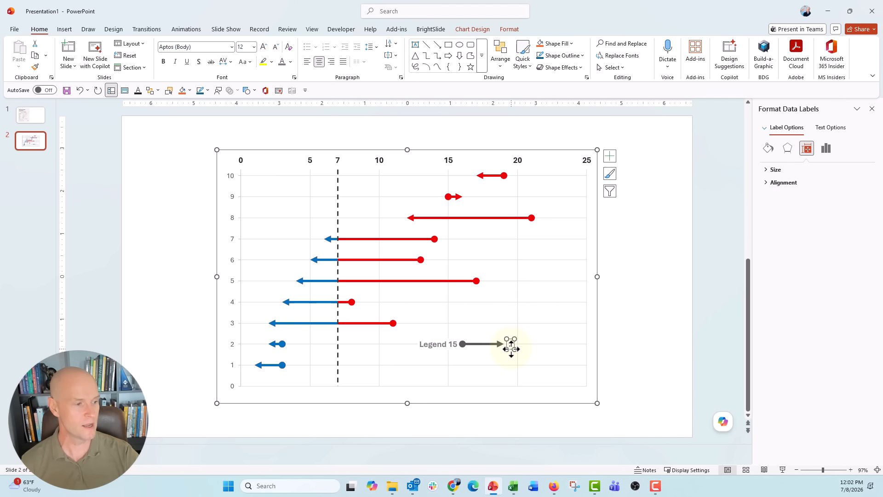
pyautogui.click(826, 148)
pyautogui.click(777, 193)
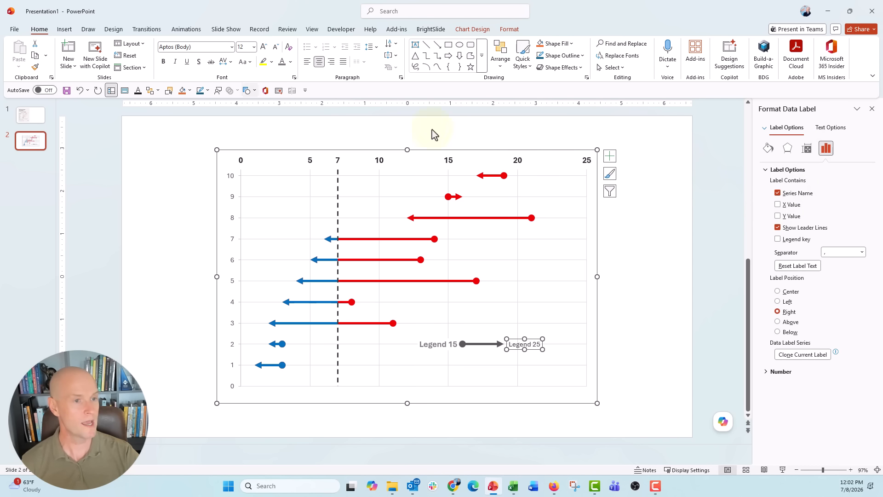
# Format the Legend 25 data label with bold grey text and a solid fill
pyautogui.click(163, 62)
pyautogui.click(283, 66)
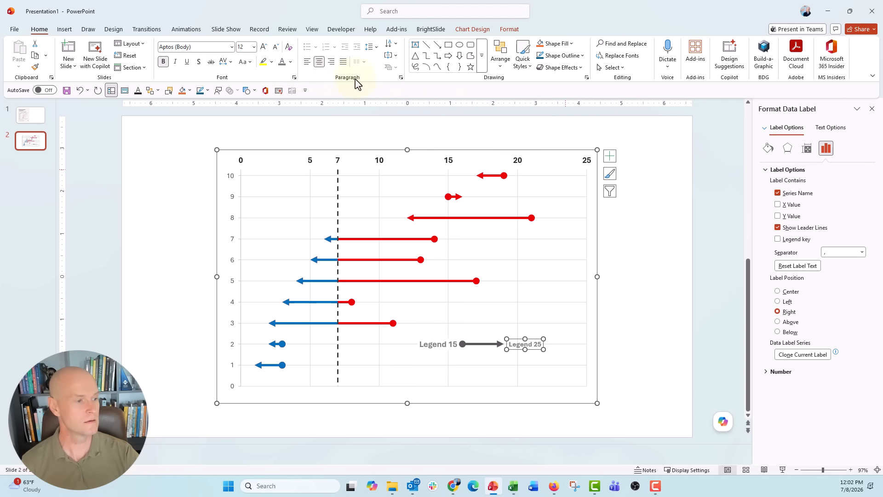
pyautogui.click(768, 148)
pyautogui.click(785, 205)
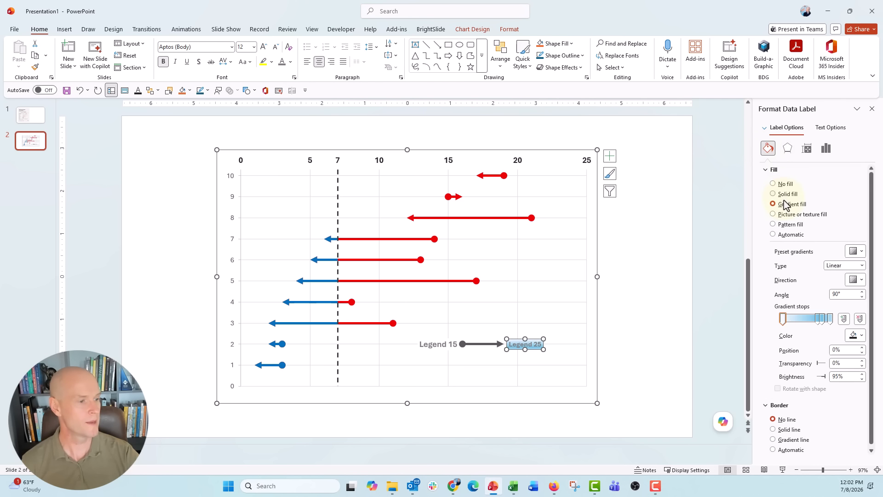
pyautogui.click(782, 194)
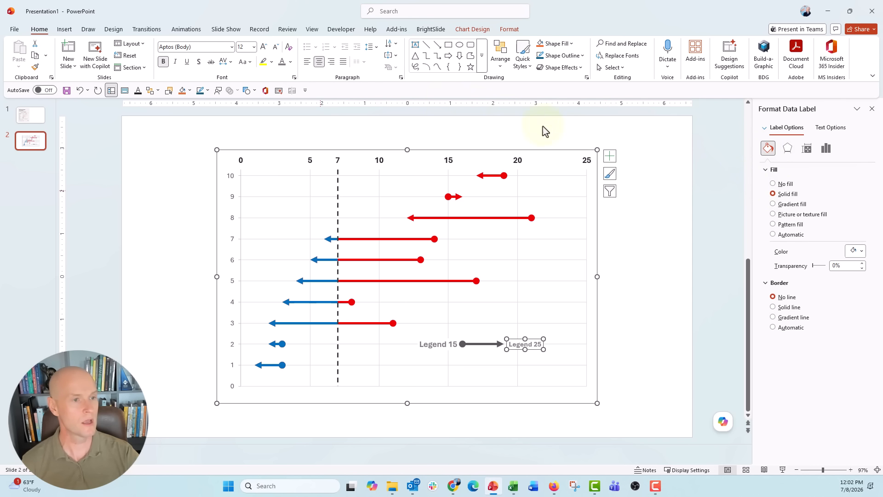